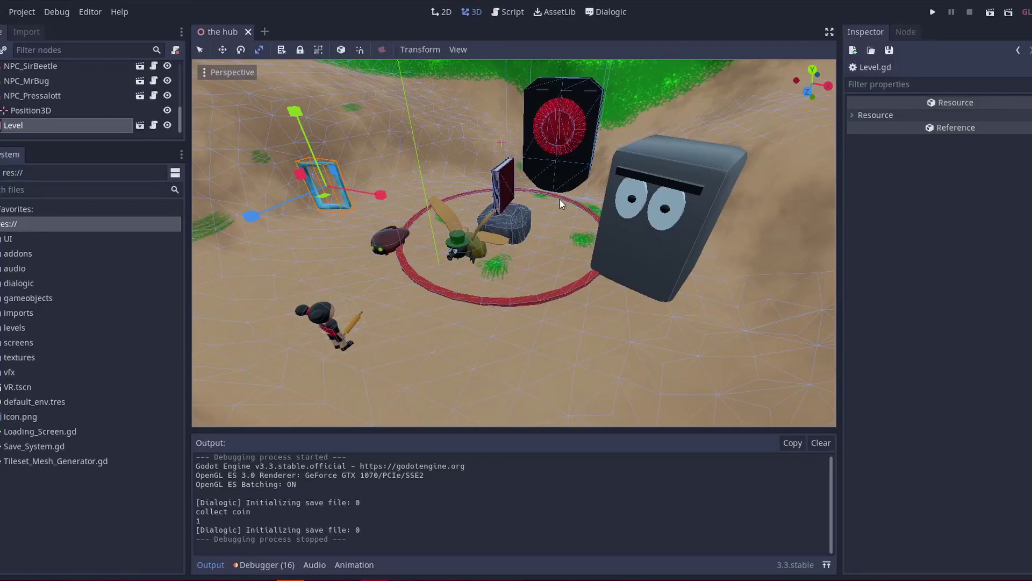
Step: Open the Dialogic editor and review the events in the pressalot1 and level2 timelines
left_click(601, 13)
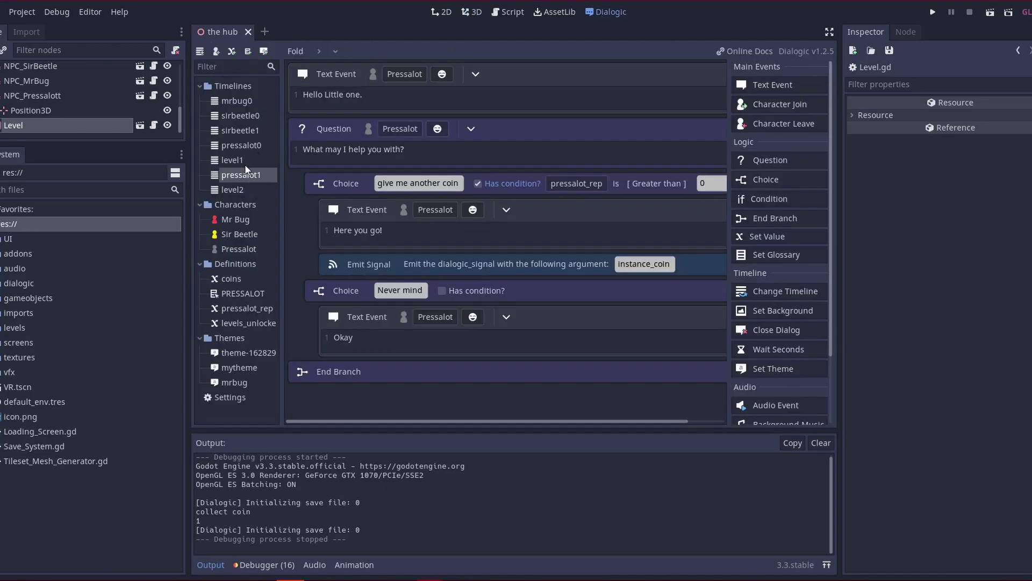
left_click(244, 179)
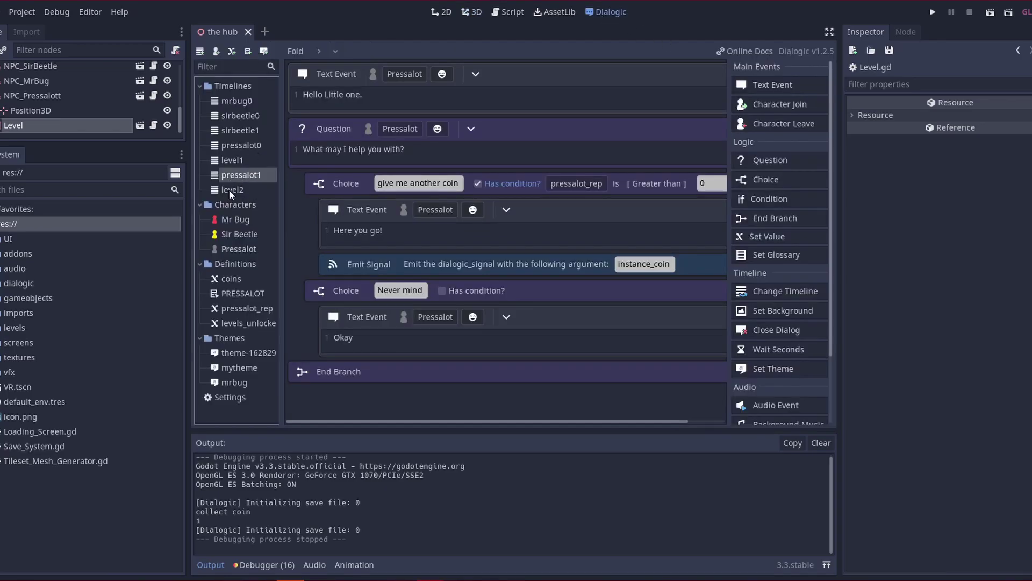
left_click(230, 190)
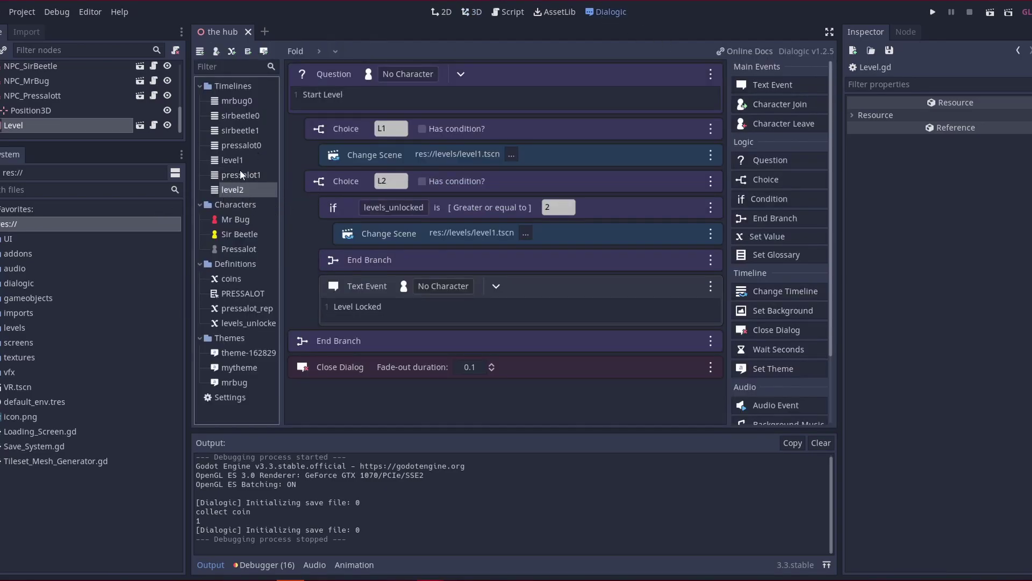
left_click(231, 192)
left_click(243, 173)
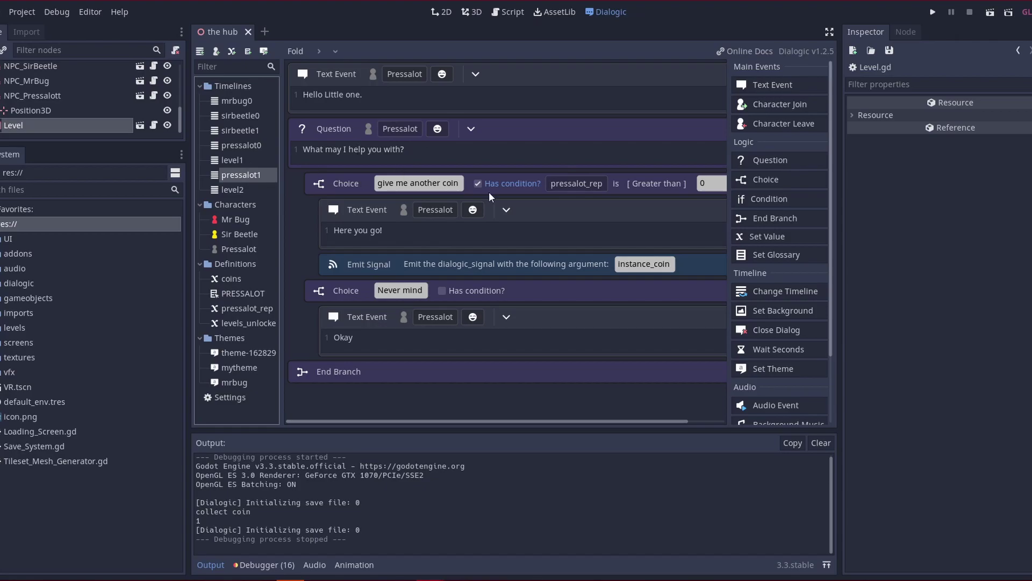
left_click(215, 191)
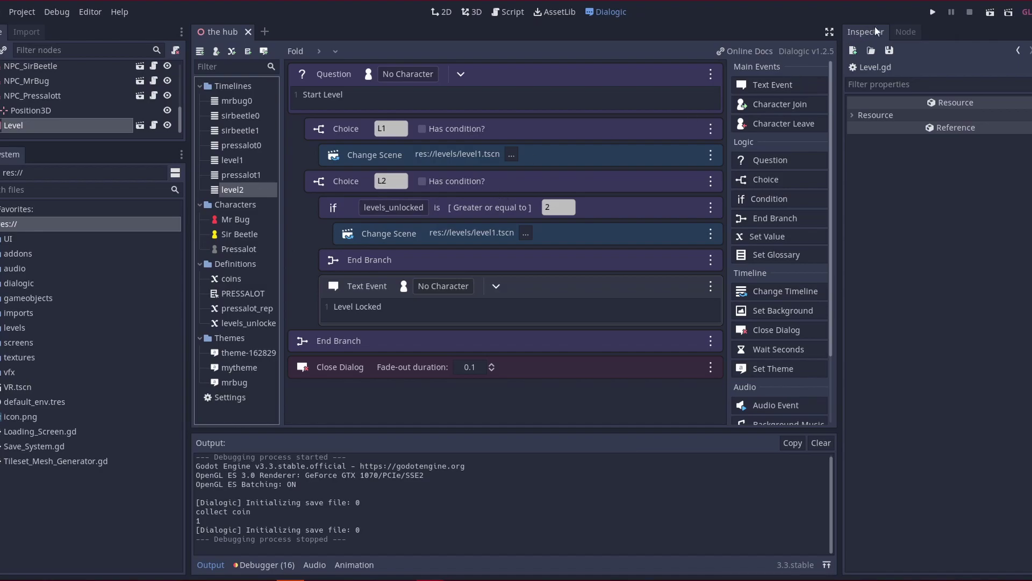
Step: Run the project, start Pressalot's first conversation and advance through its lines to the end
left_click(933, 15)
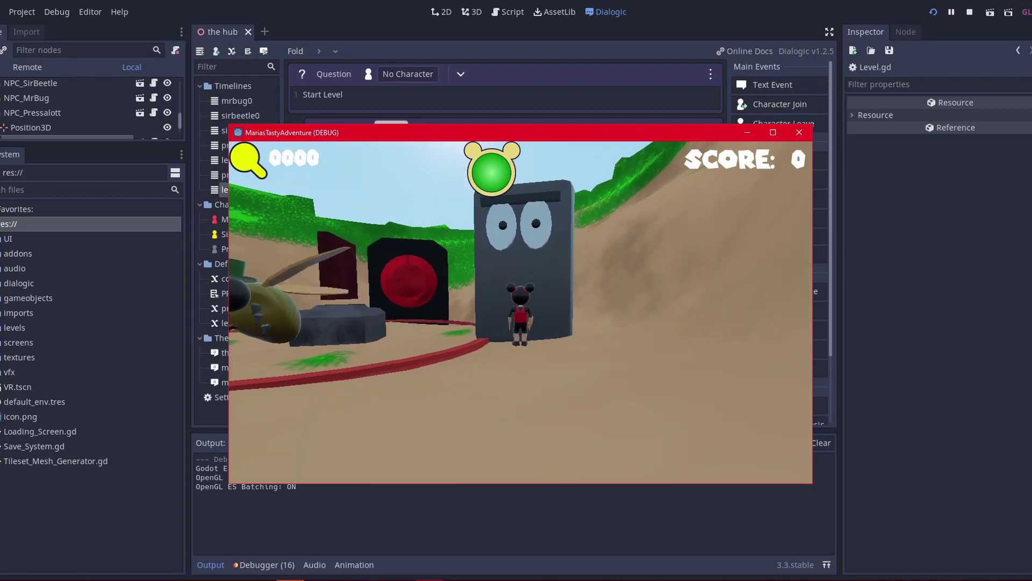
key("space")
key("space")
key("space")
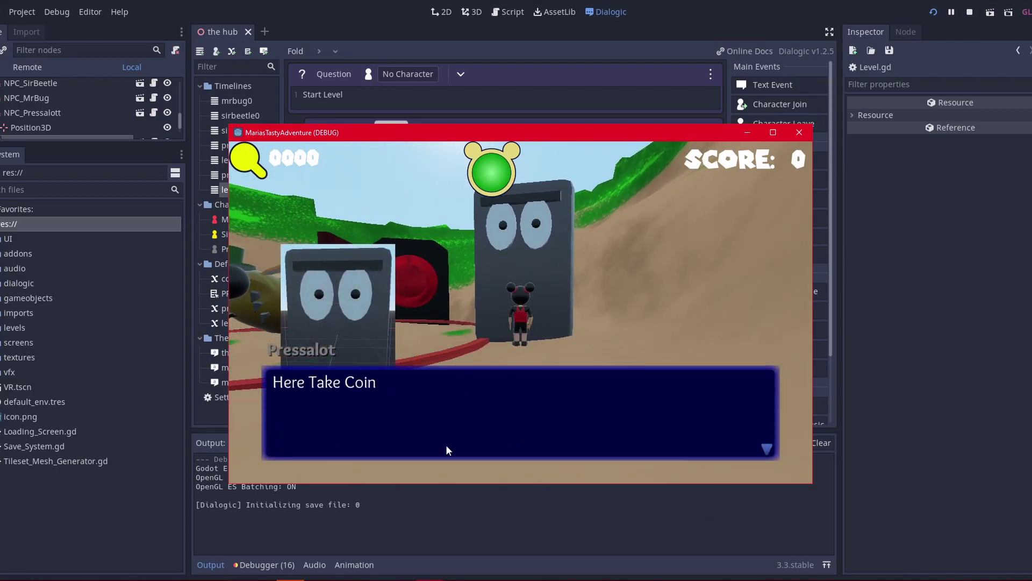
left_click(407, 440)
left_click(390, 440)
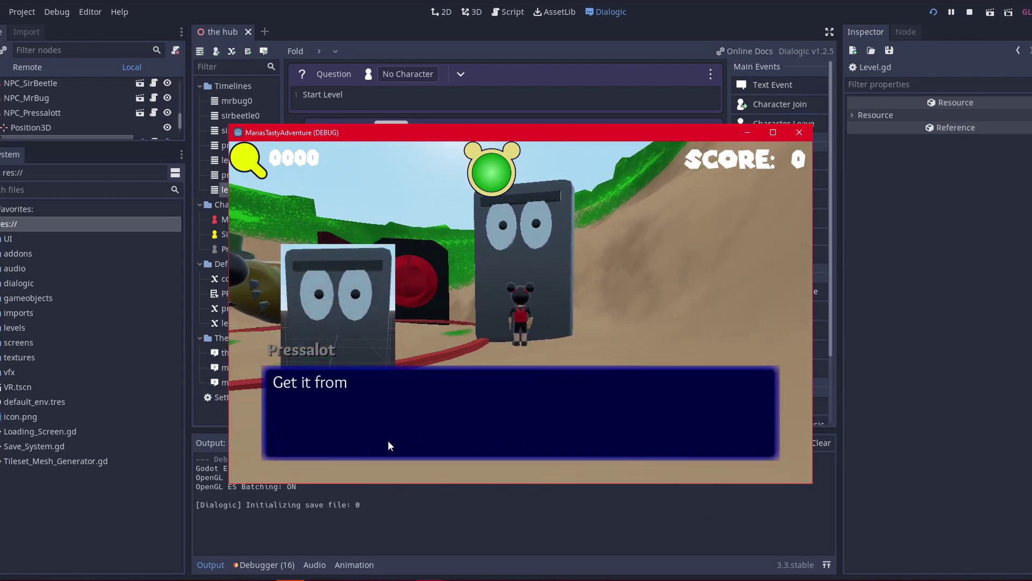
left_click(423, 433)
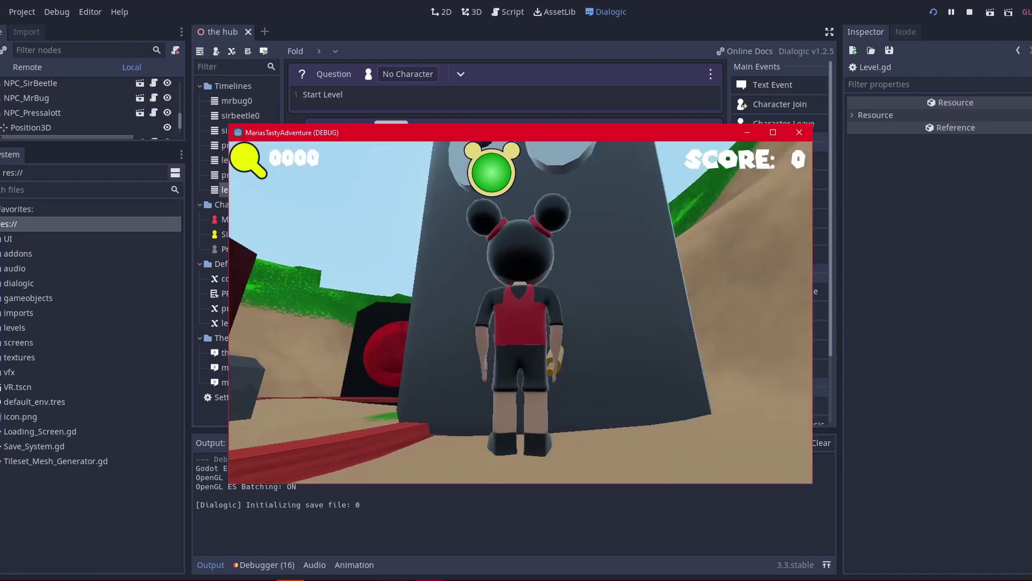
Step: Talk to Pressalot once more before picking up the coin, and collect the coin in the hub
key("a")
key("w")
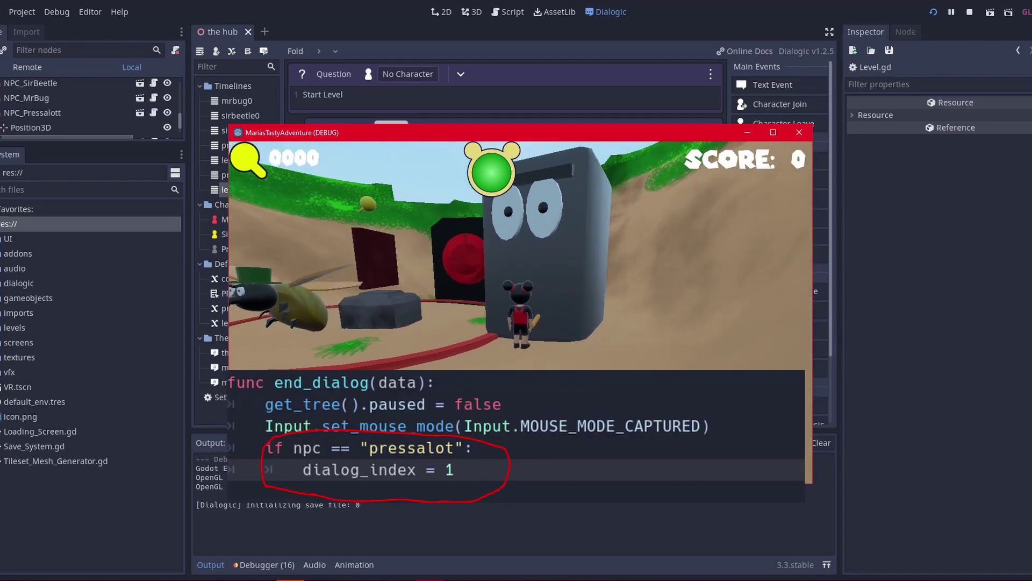
key("e")
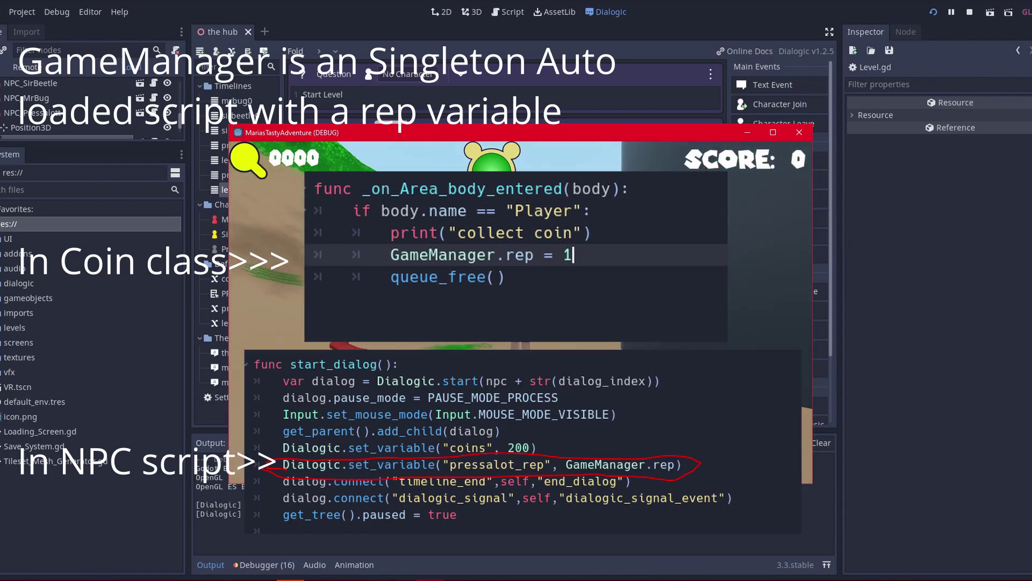
key("w")
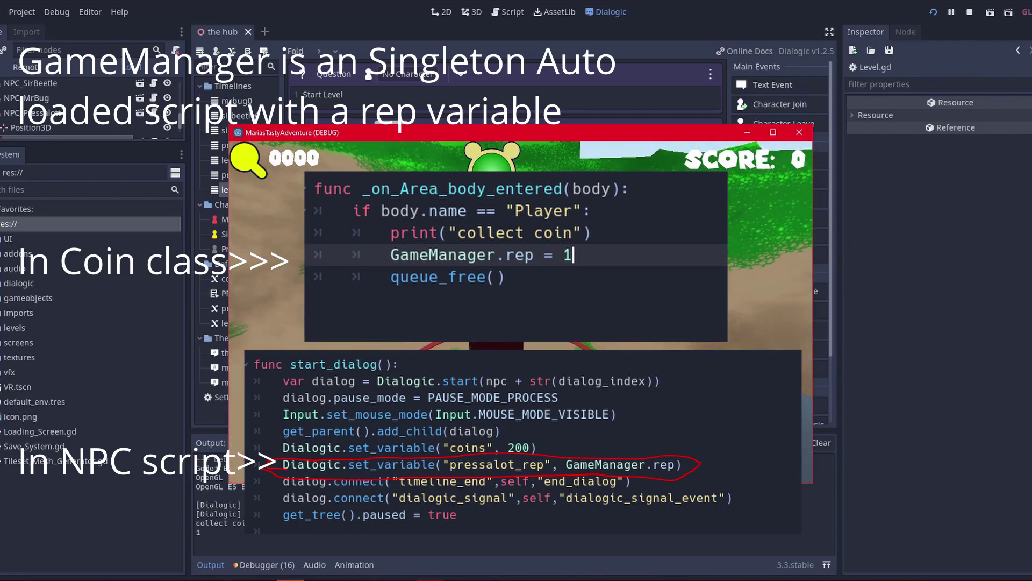
key("w")
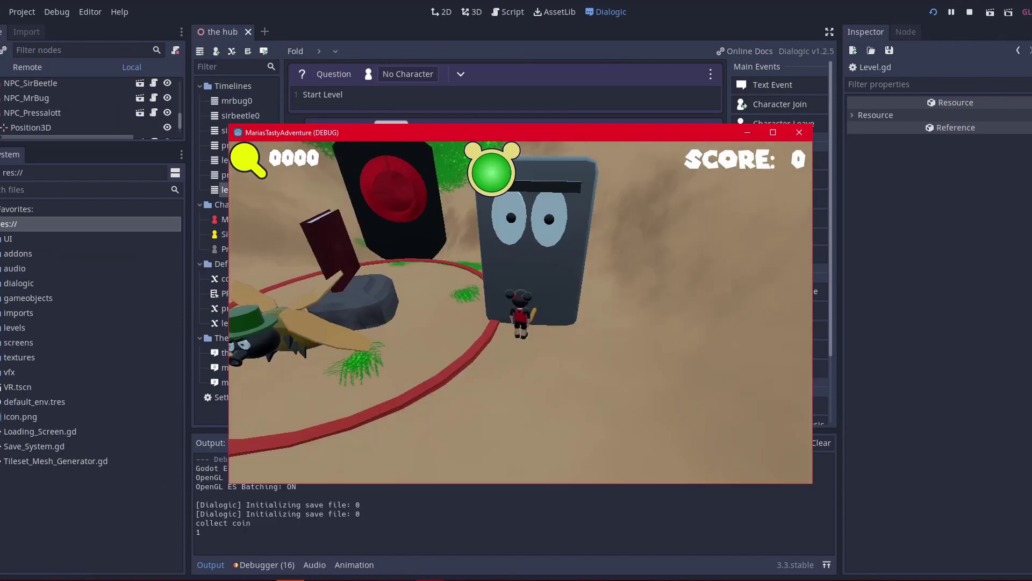
Step: Go through Pressalot's question dialog and answer it with "give me another coin"
left_click(296, 409)
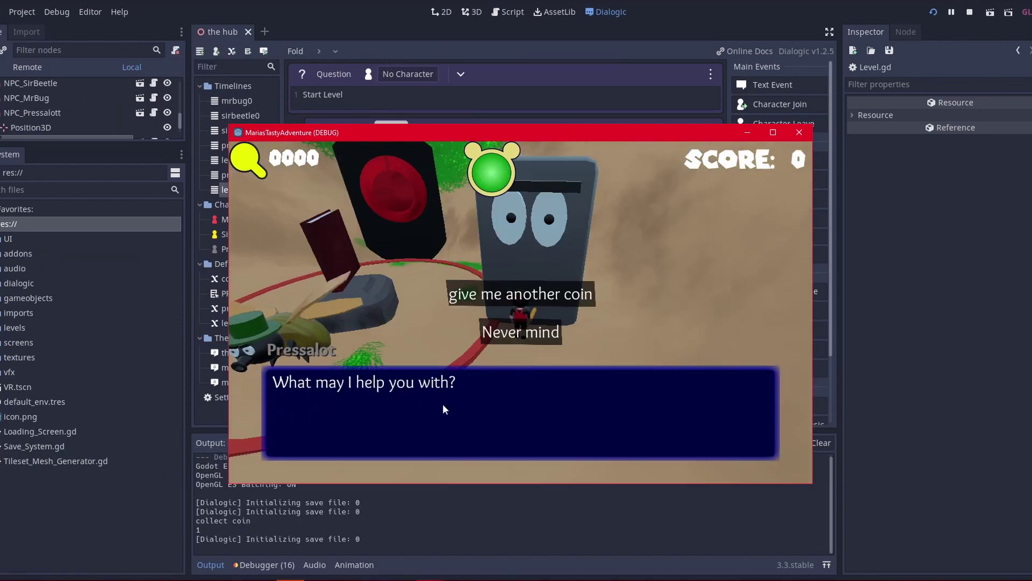
left_click(569, 296)
left_click(386, 393)
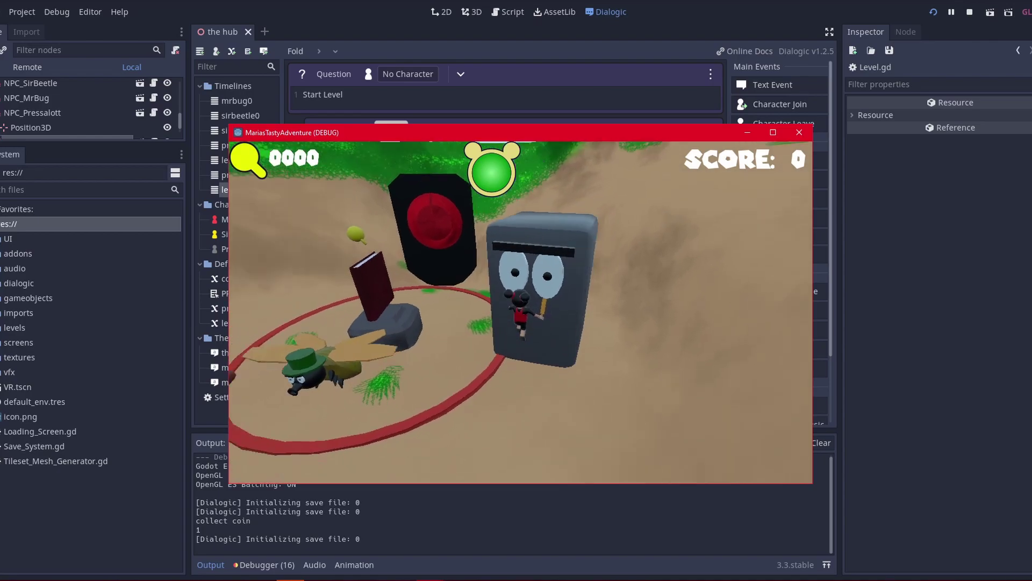
Step: Jump across the hub onto the book's pedestal and collect the new coin floating above the book
key("w")
key("space")
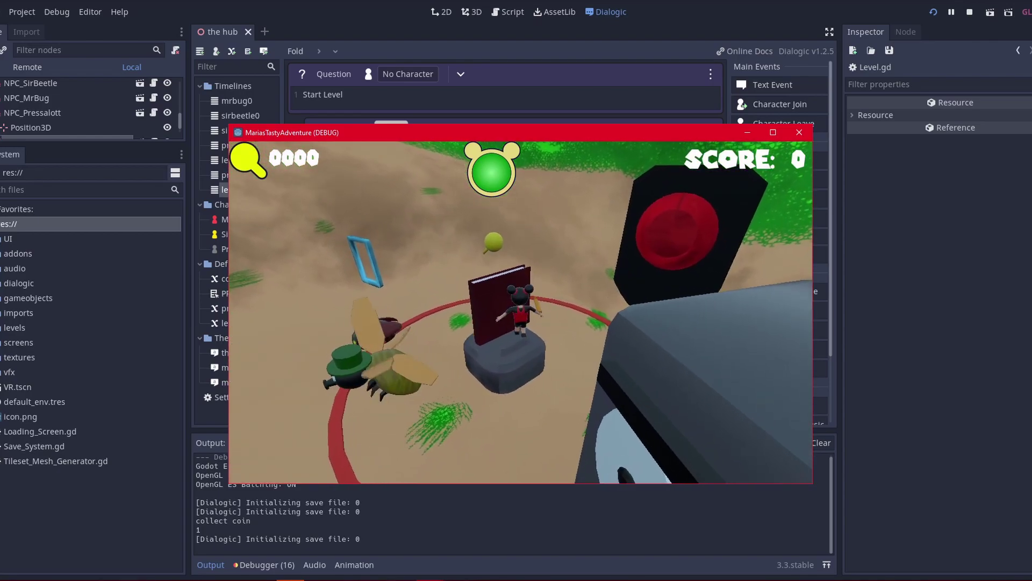
key("w")
key("space")
key("space")
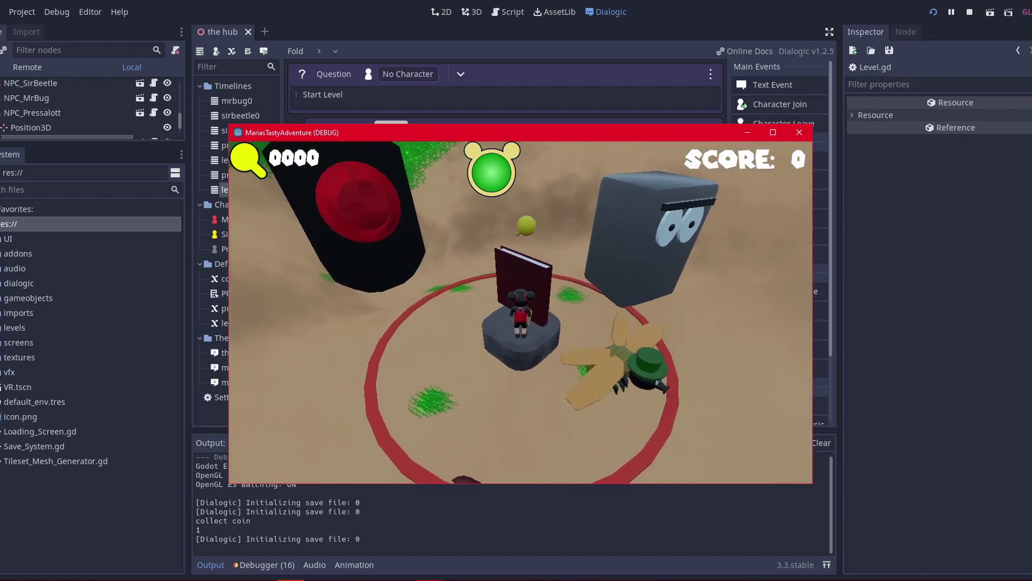
key("w")
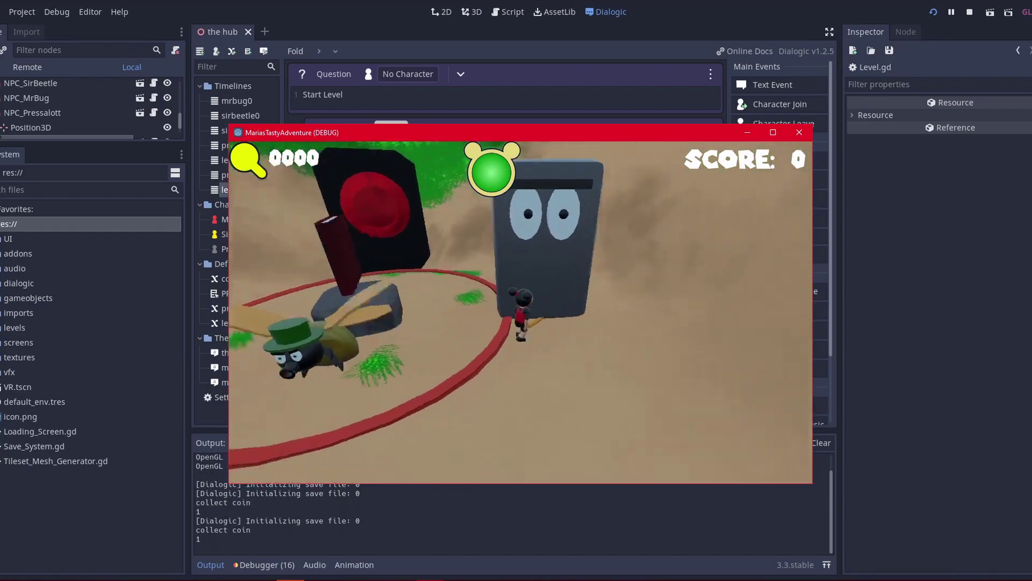
Step: Return to Pressalot after collecting the second coin and request one more coin in the dialog
key("e")
key("space")
key("space")
key("space")
key("space")
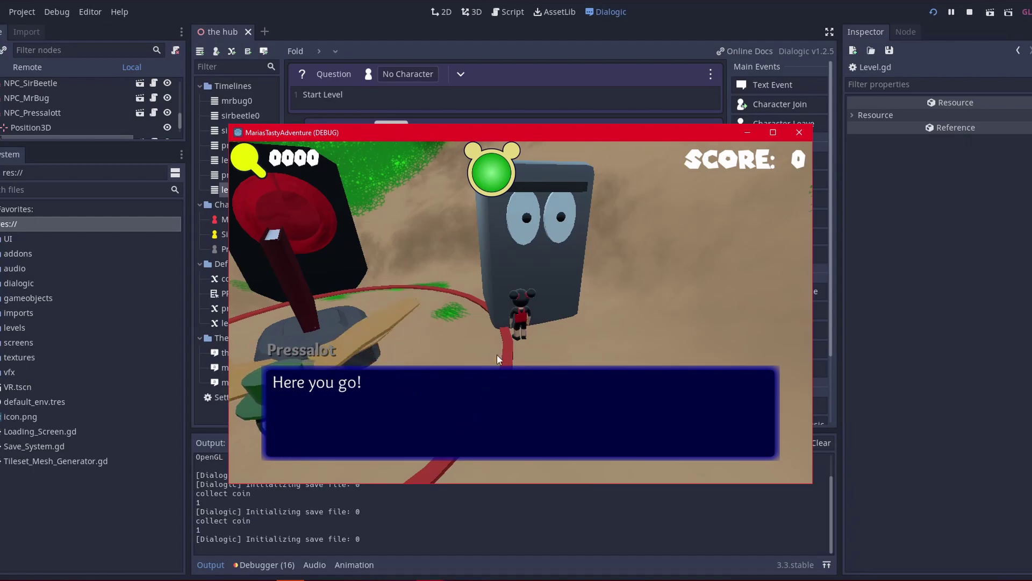
Step: Walk to the blue level portal, choose level L2 in its dialog, and back away from the portal
key("w")
key("w")
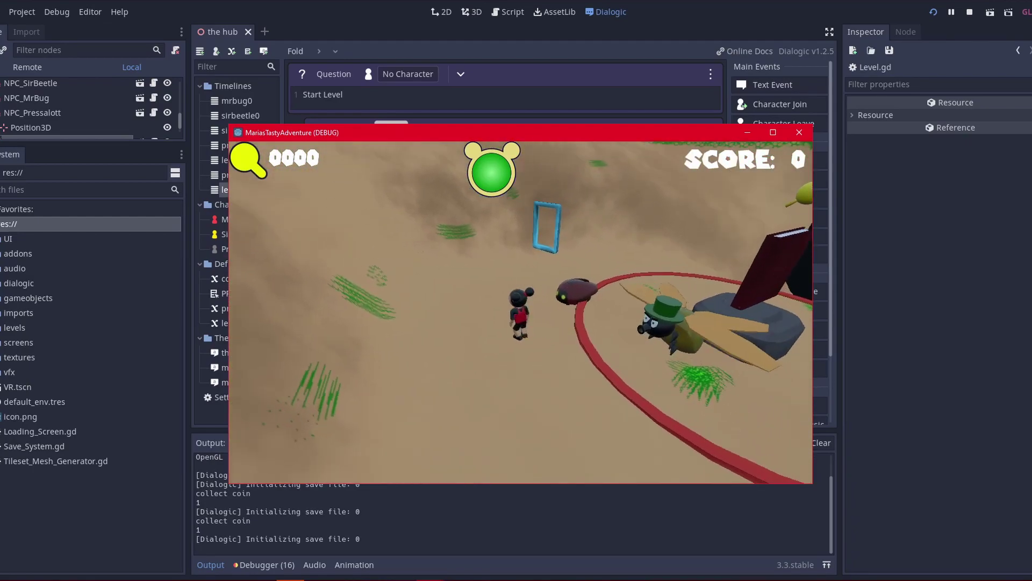
key("w")
left_click(516, 333)
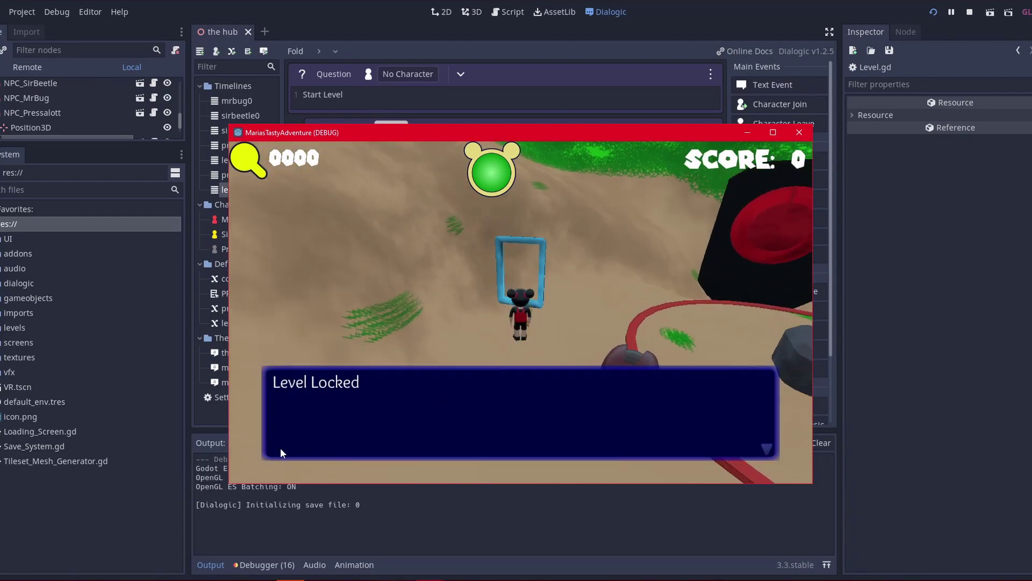
key("space")
key("s")
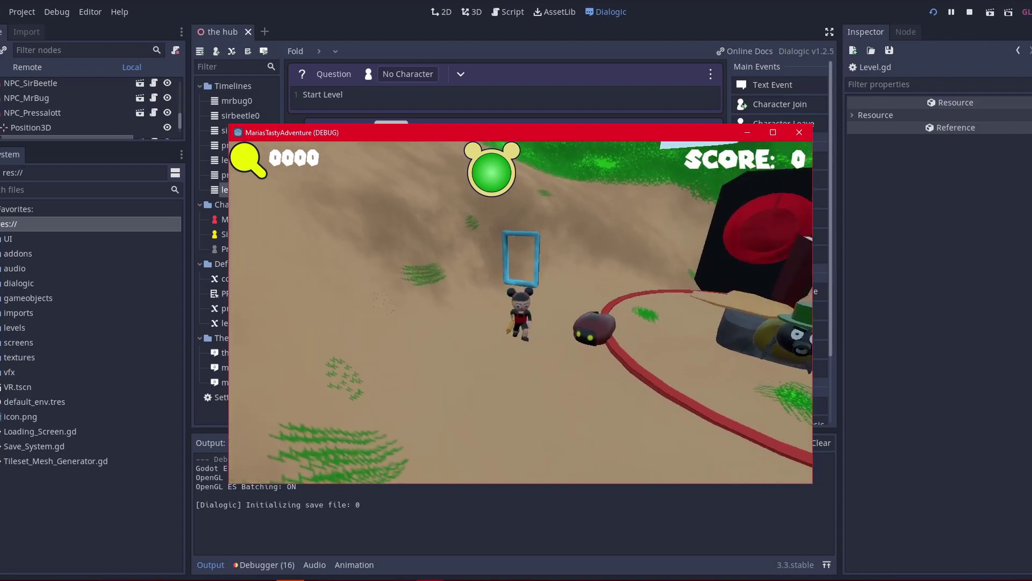
Step: Enter the blue portal again, start level L1, and quit the game from the pause screen
key("w")
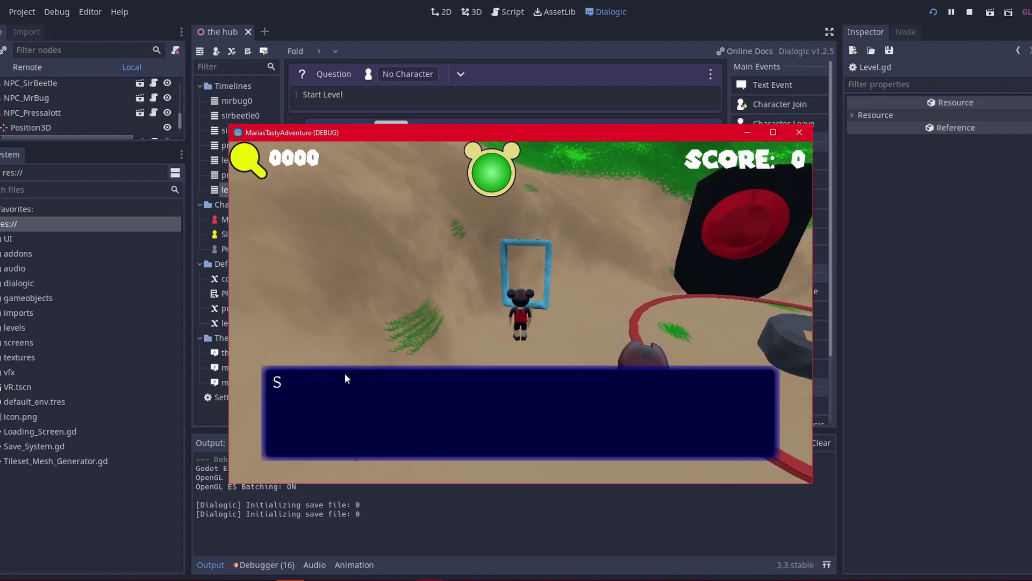
left_click(525, 293)
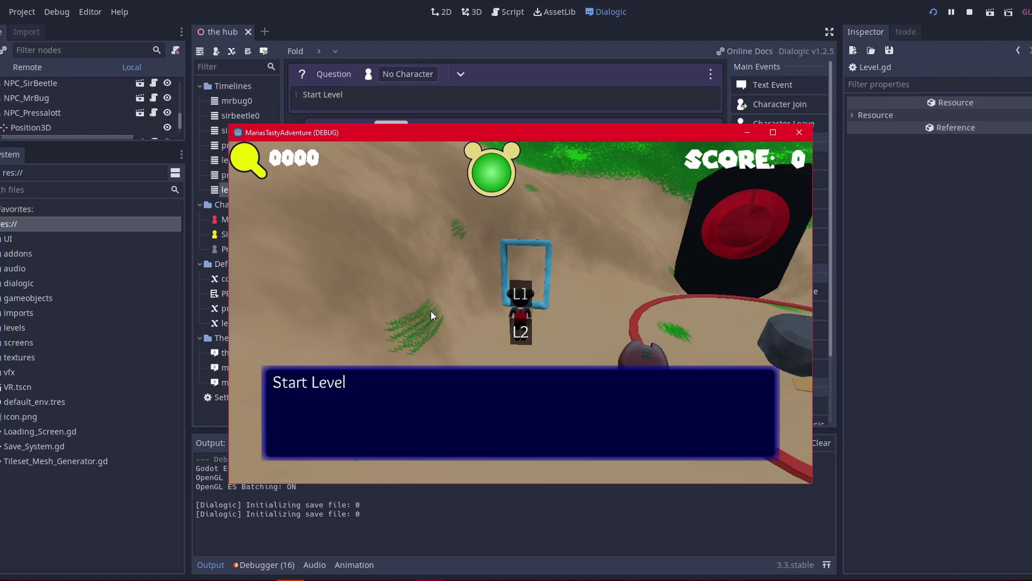
key("Escape")
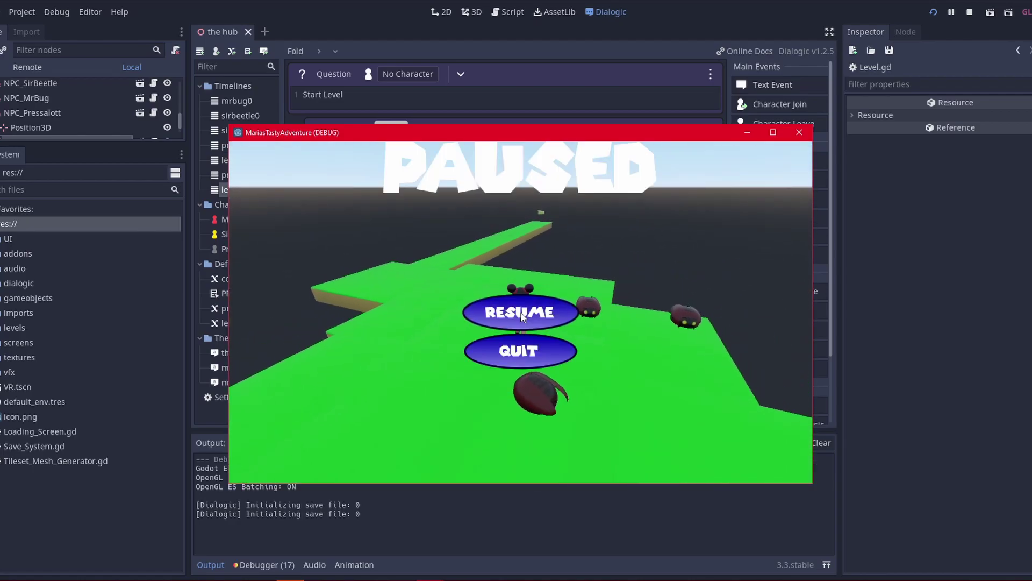
left_click(515, 358)
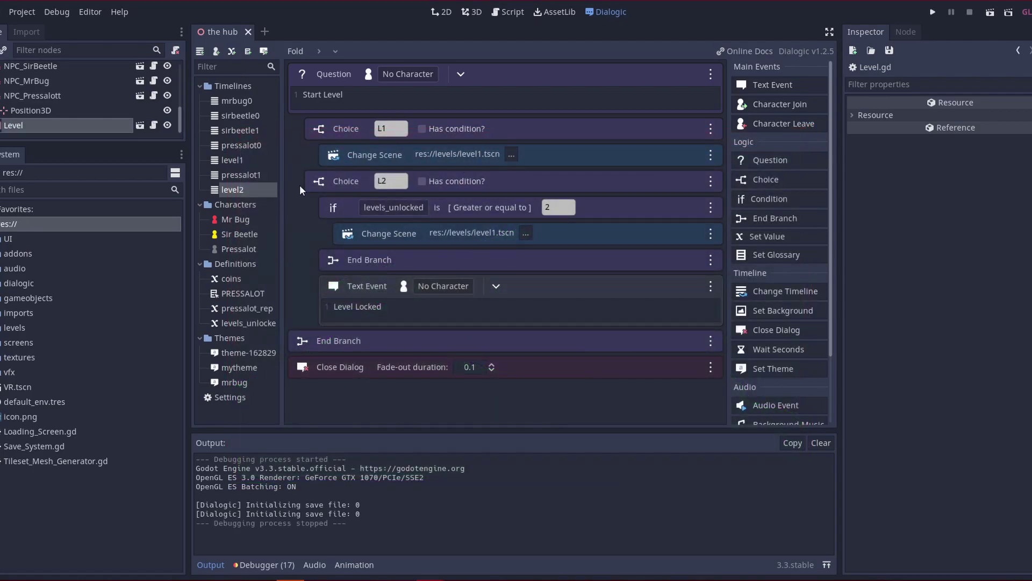
Step: Examine the pressalot1 timeline's question, the condition on its "give me another coin" choice, and the pressalot_rep definition
left_click(253, 174)
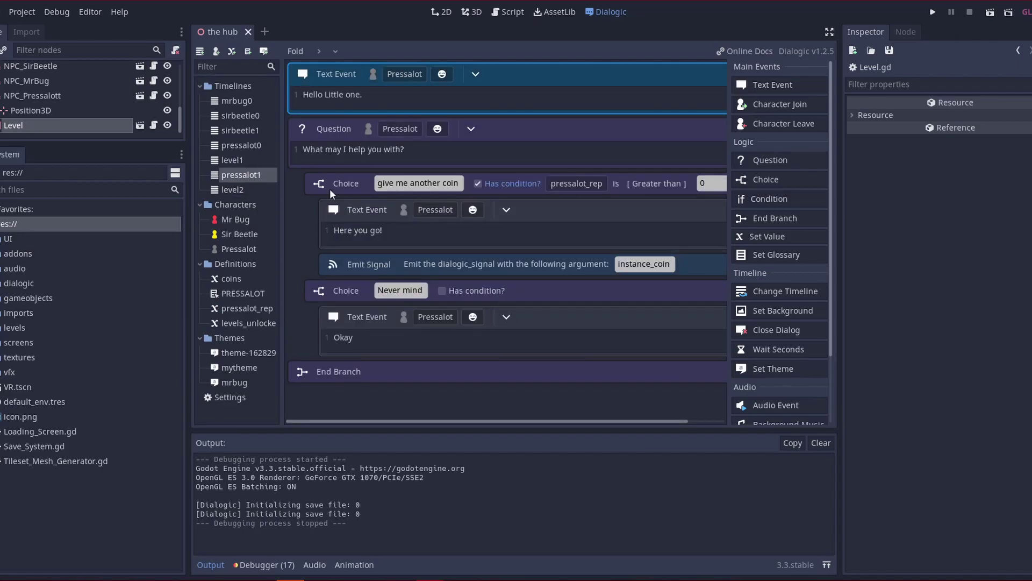
left_click(328, 127)
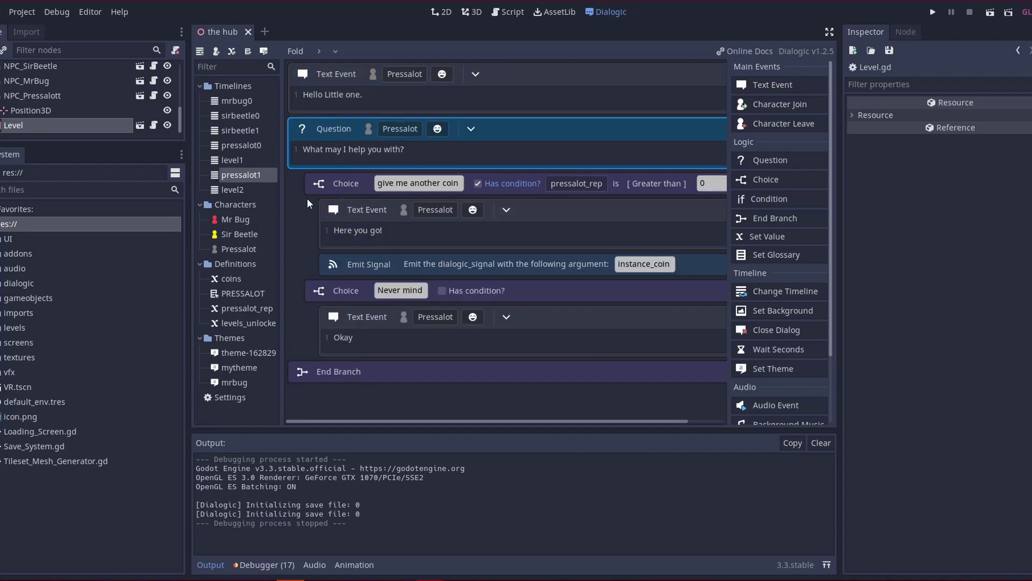
left_click(337, 186)
left_click(477, 184)
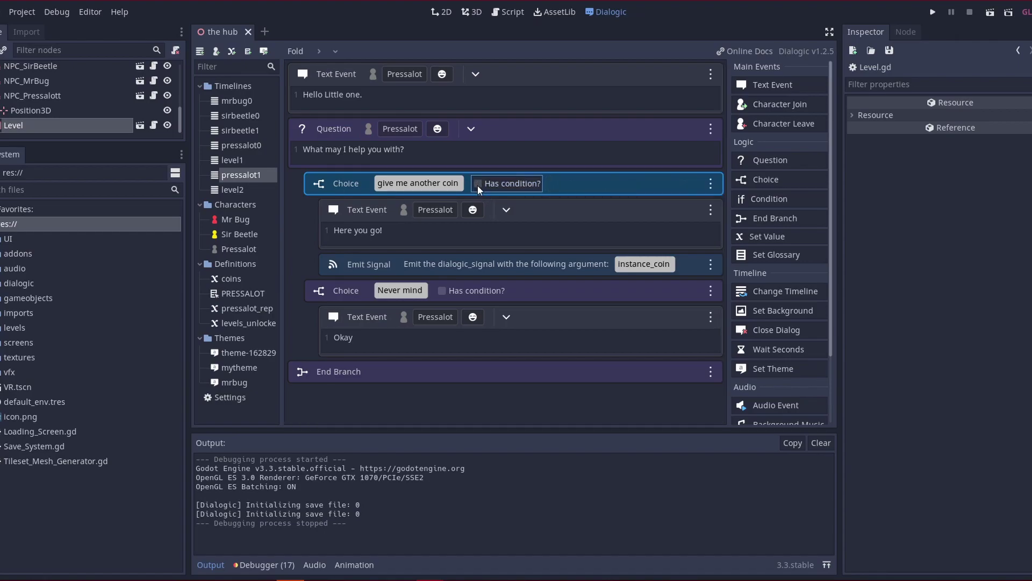
left_click(477, 185)
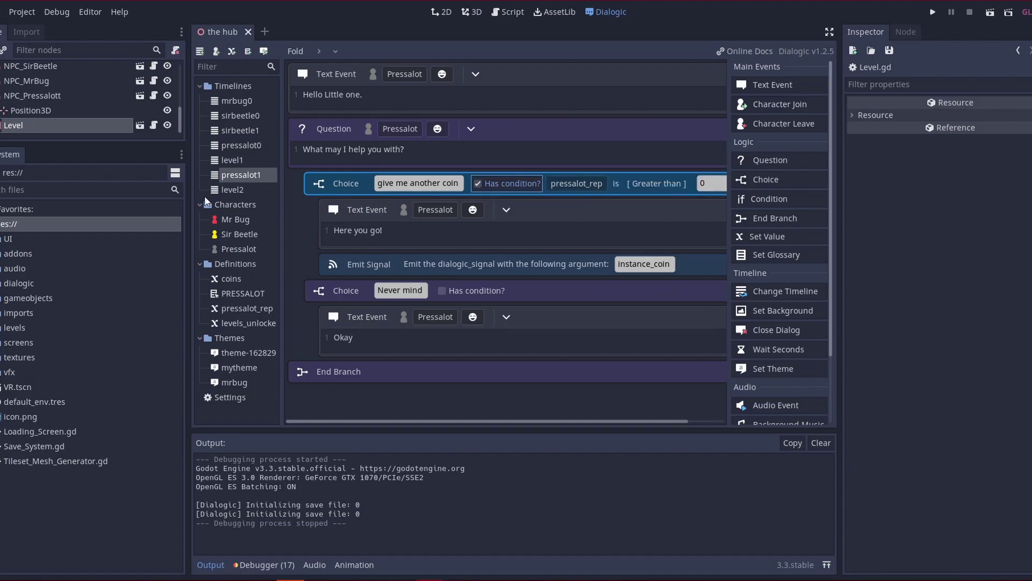
left_click(234, 264)
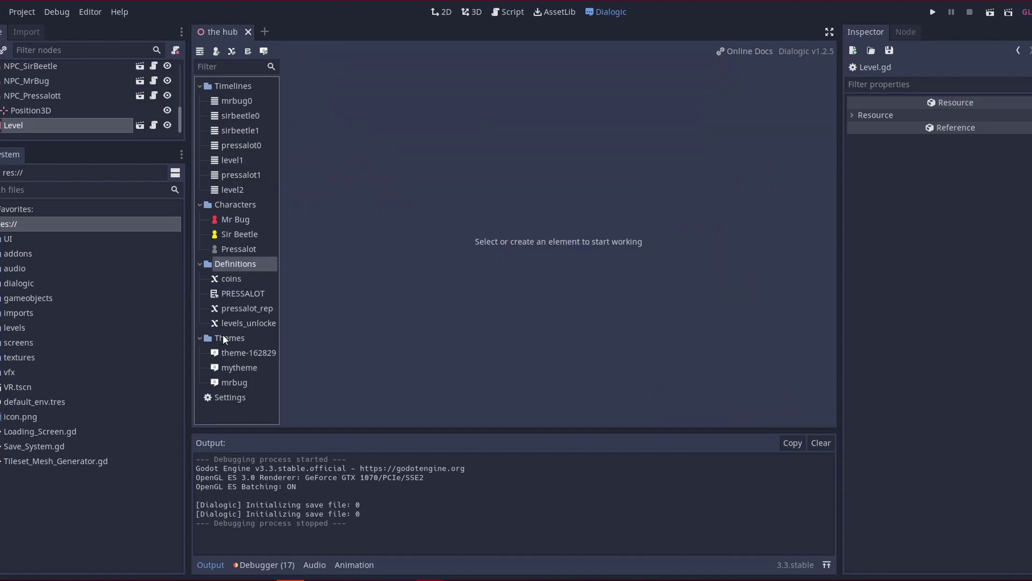
left_click(242, 308)
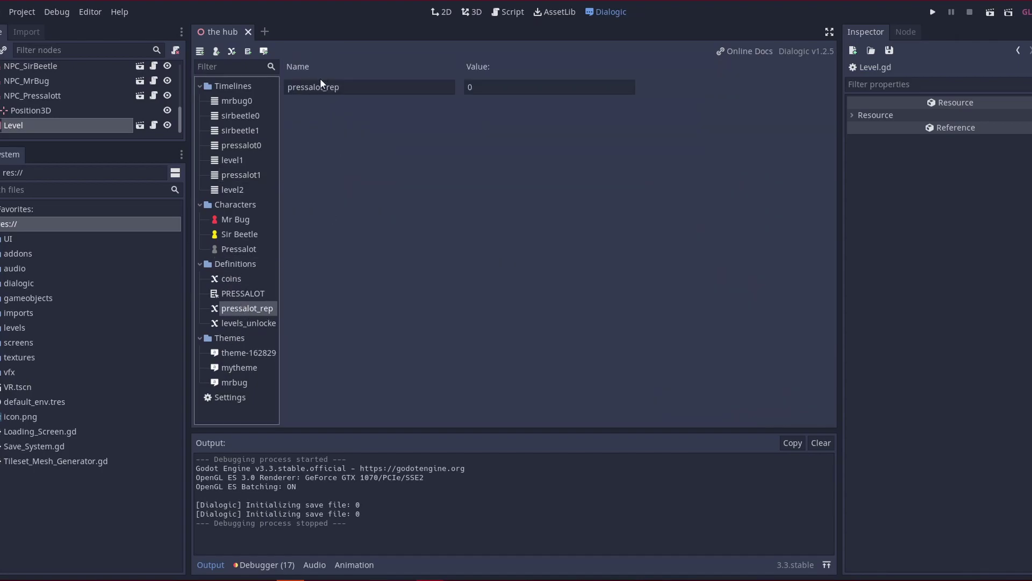
Step: In the pressalot1 timeline, make the "give me another coin" choice conditional on pressalot_rep being greater or equal to 1
left_click(222, 173)
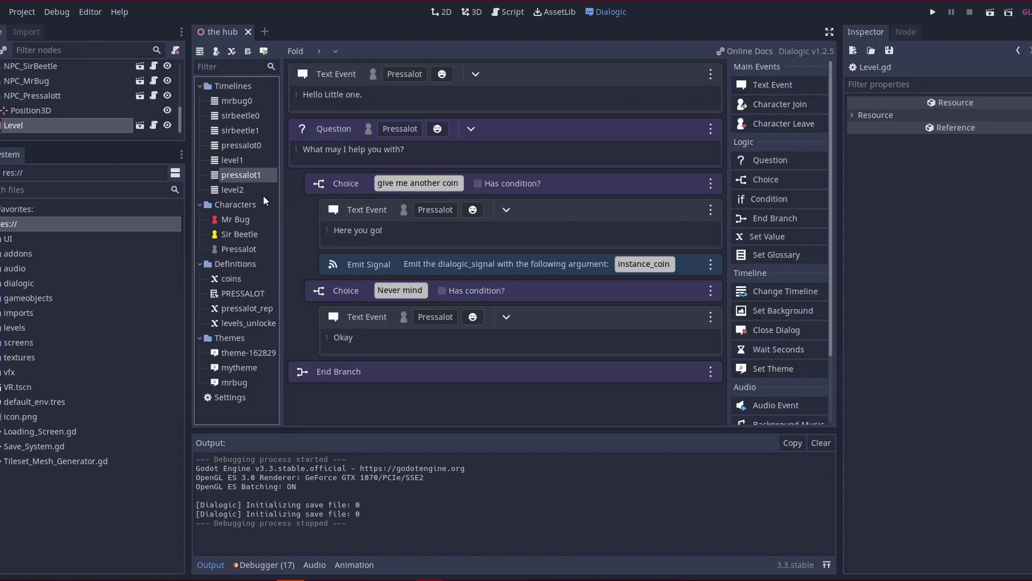
left_click(478, 183)
left_click(575, 183)
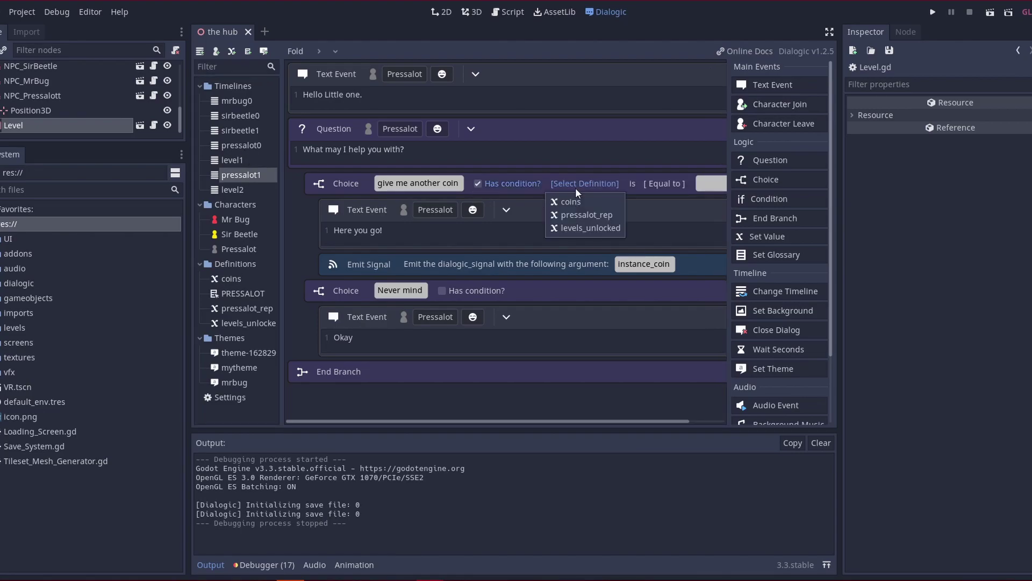
left_click(590, 215)
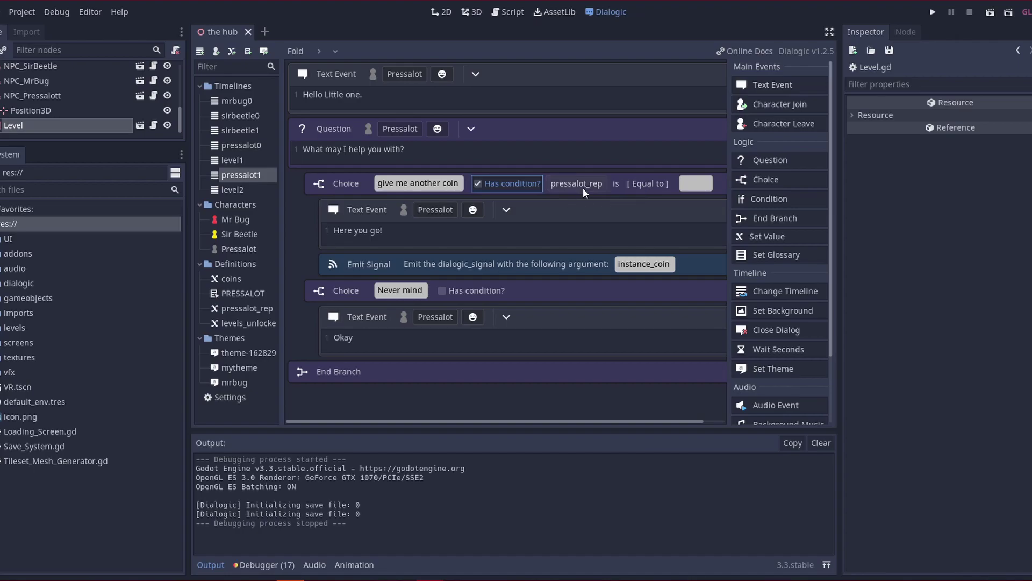
left_click(645, 183)
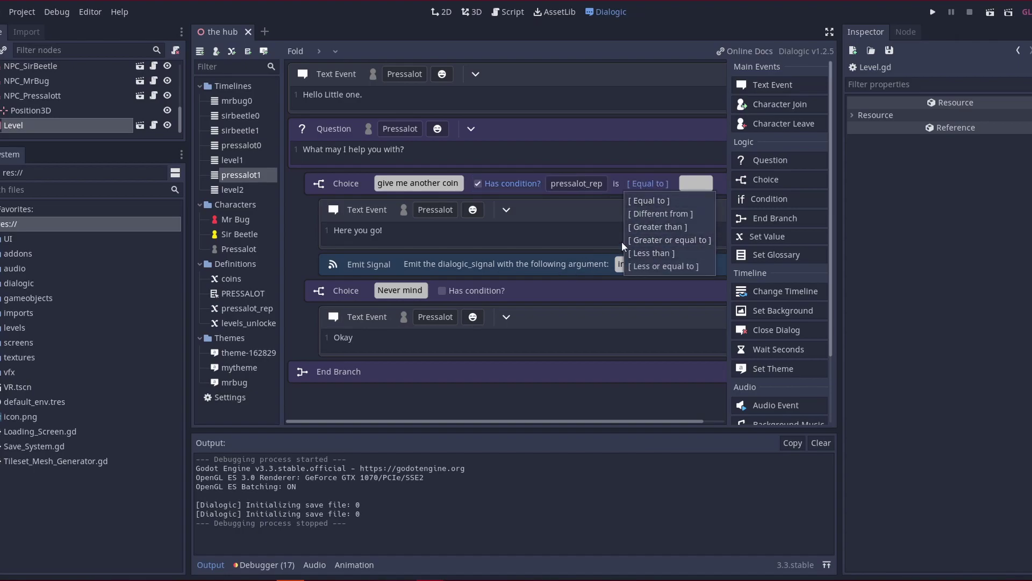
left_click(654, 240)
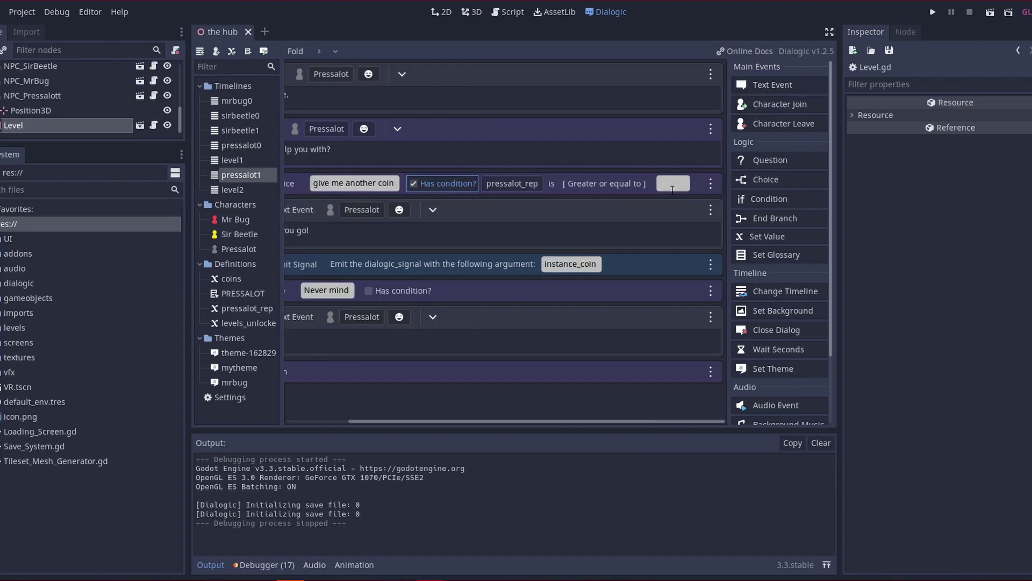
left_click(672, 188)
type("1")
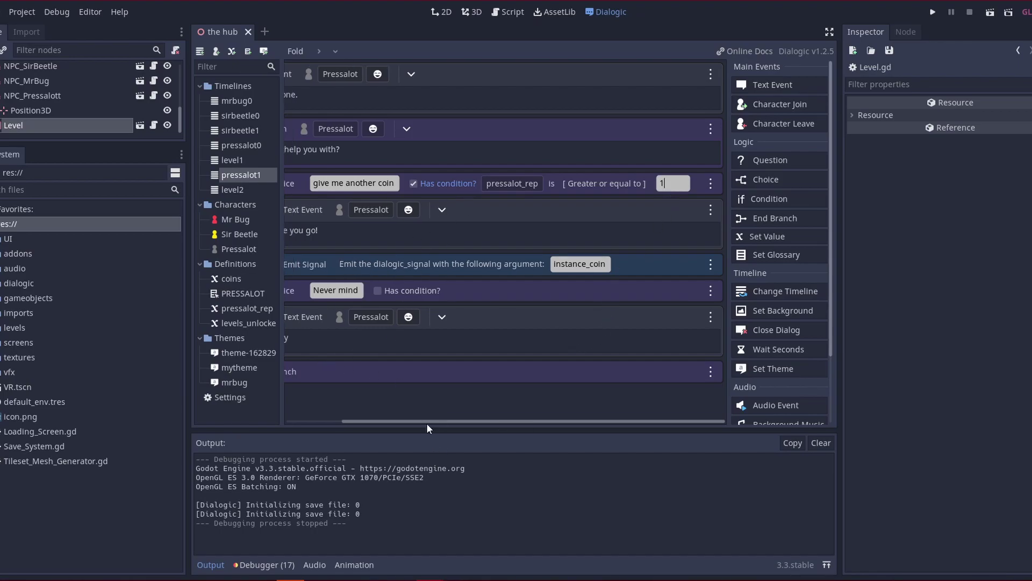
scroll(425, 420, "left", 3)
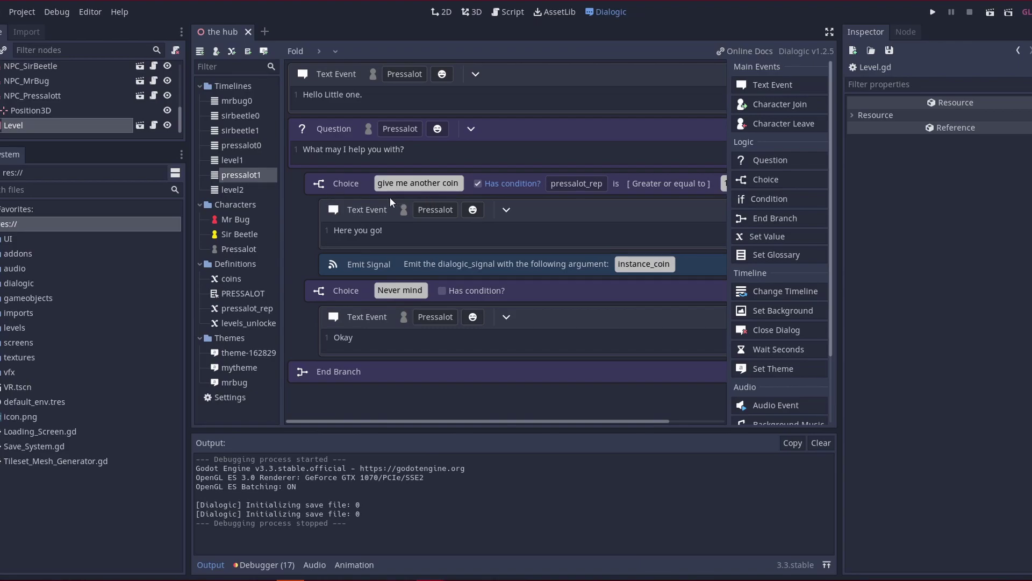
mouse_move(376, 183)
left_mouse_down()
mouse_move(450, 176)
mouse_move(382, 183)
left_mouse_up()
left_click(340, 185)
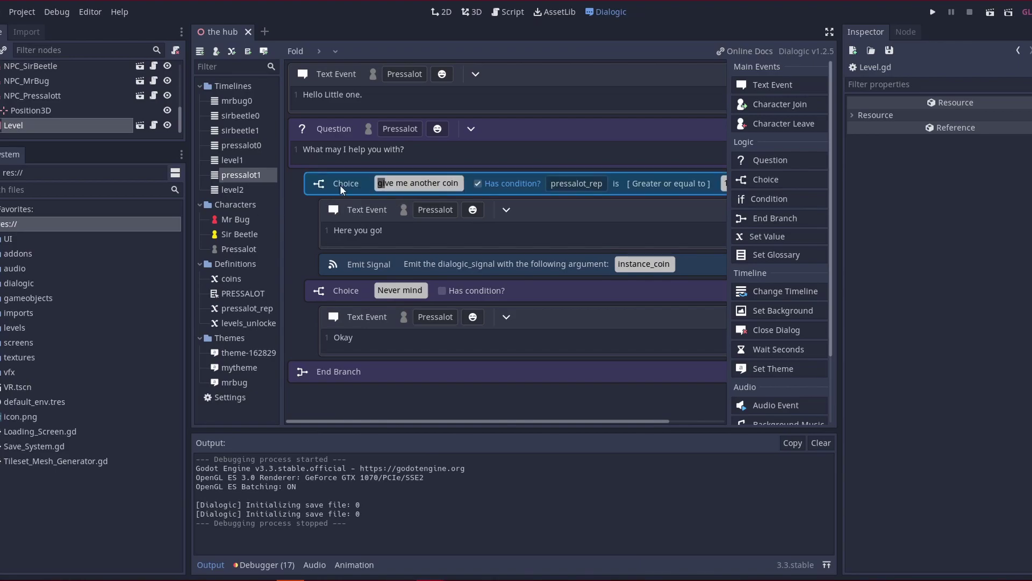
Step: Examine the level2 timeline's L1 and L2 choices, its levels_unlocked condition and definition, and the mrbug0 timeline
left_click(237, 189)
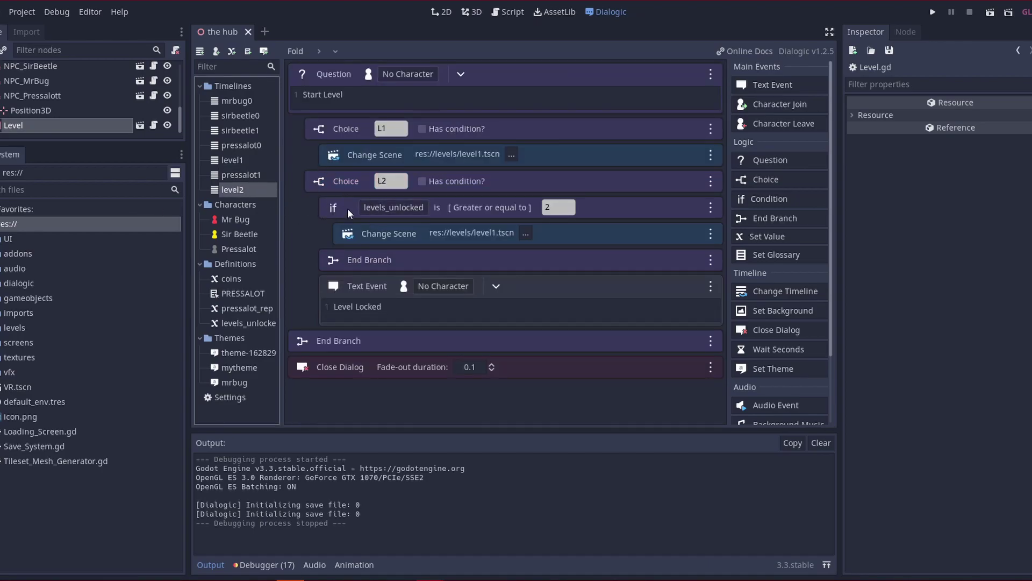
left_click(237, 311)
left_click(239, 322)
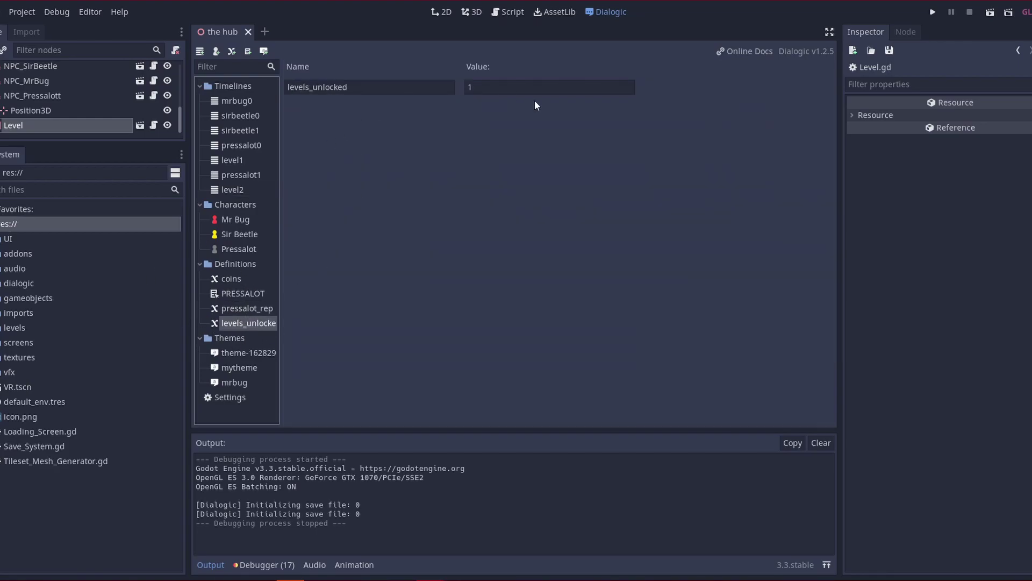
left_click(236, 87)
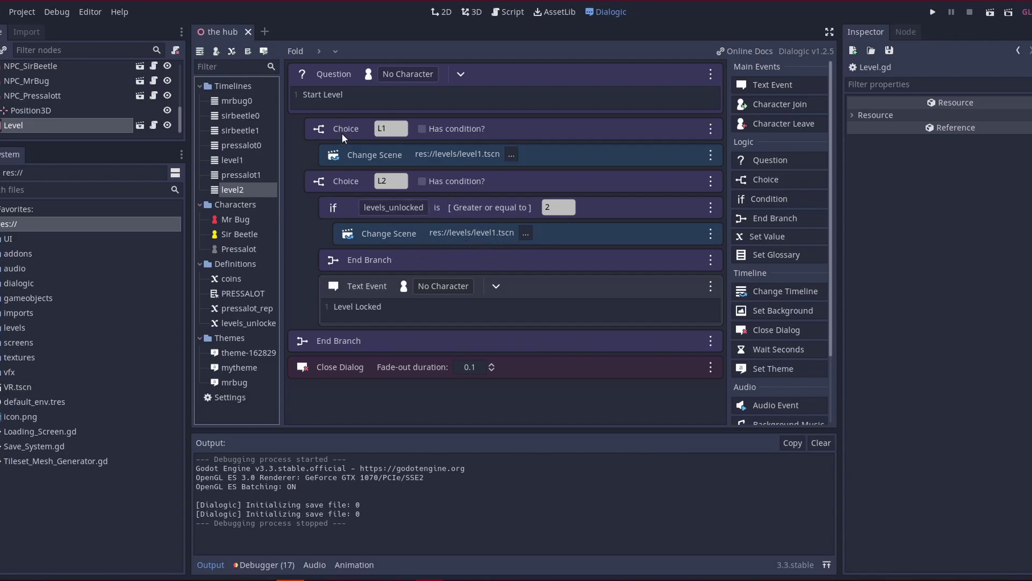
left_click(391, 129)
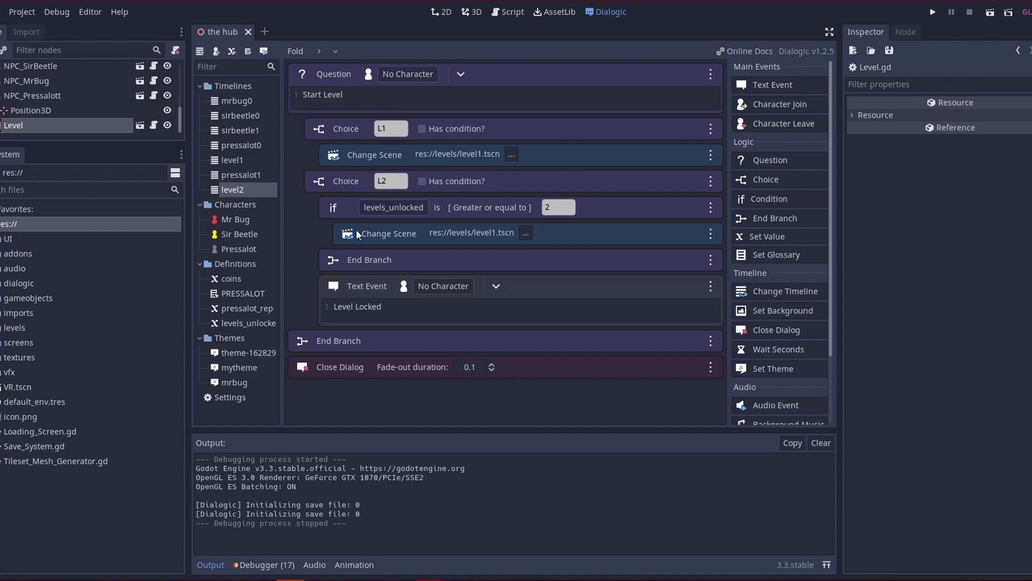
left_click(340, 182)
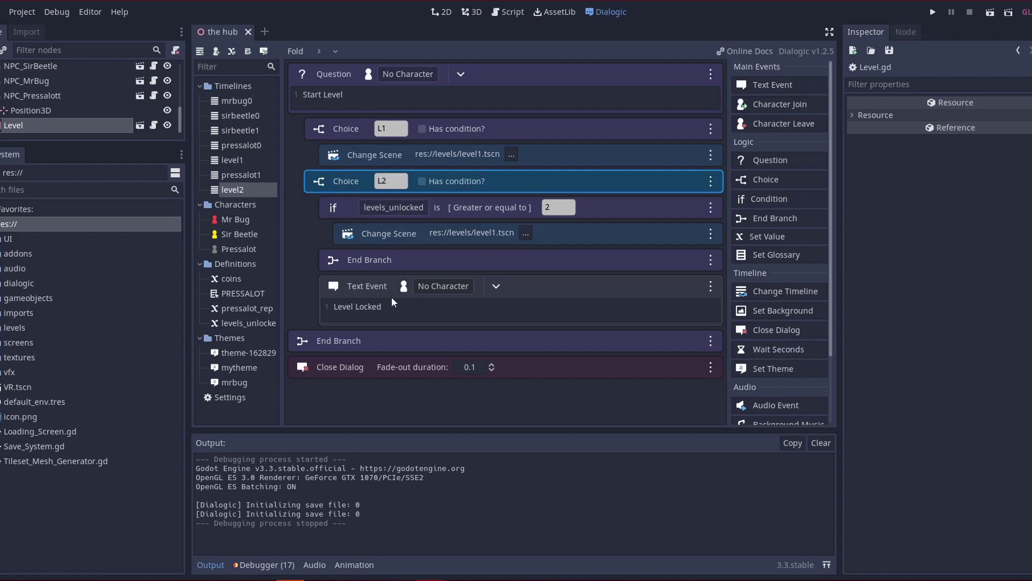
left_click(362, 284)
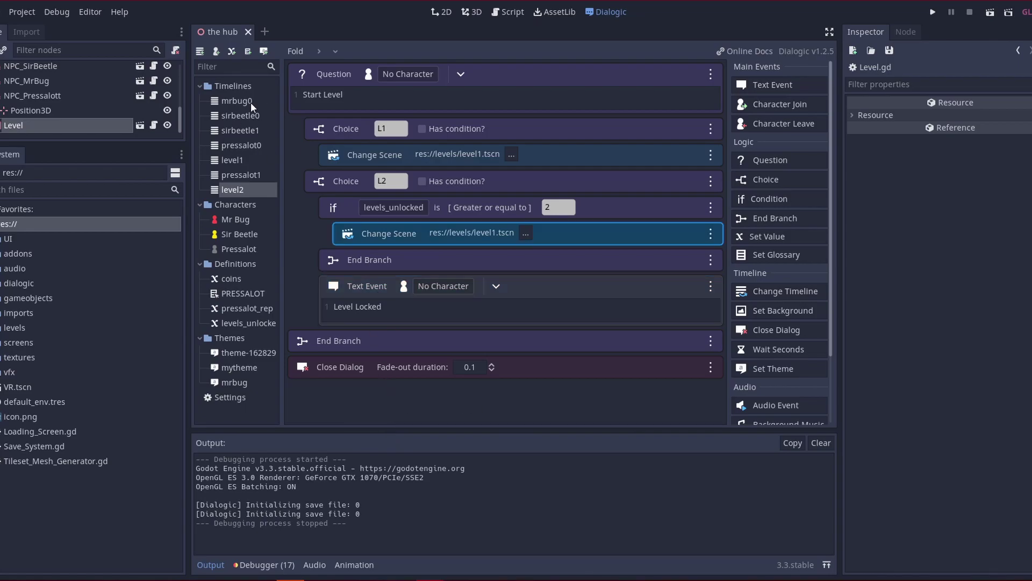
left_click(251, 101)
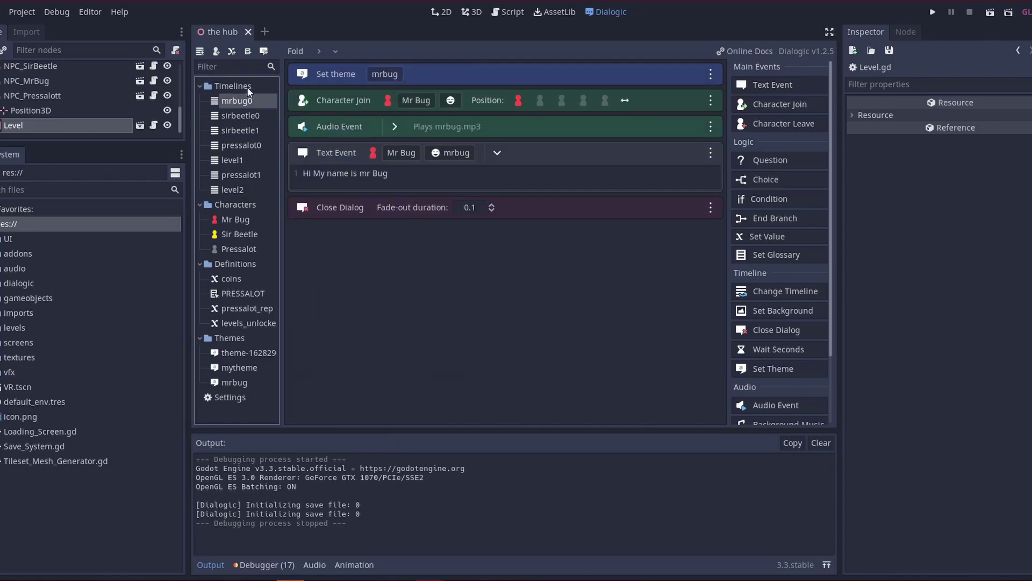
left_click(247, 86)
Step: Examine the get_tree().paused = true line in Level.gd, and look through the gateway.gd and EventBlock.gd scripts
left_click(509, 13)
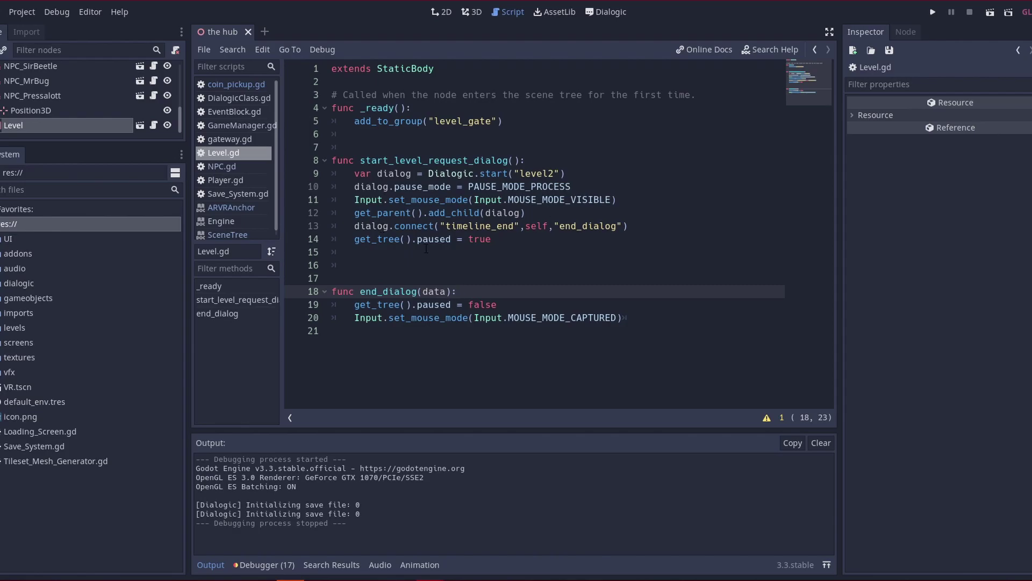
left_click_drag(355, 239, 502, 237)
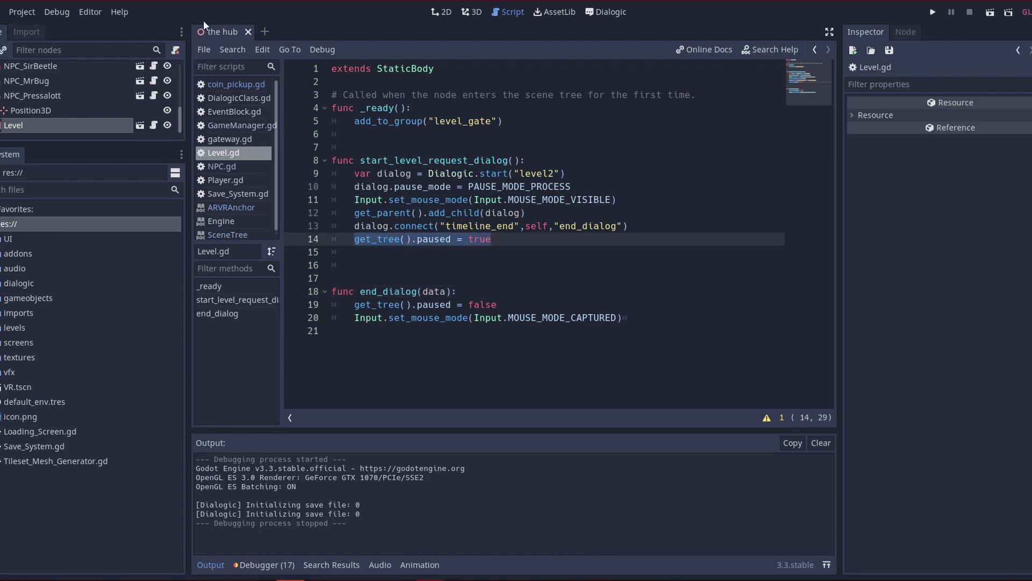
left_click(240, 139)
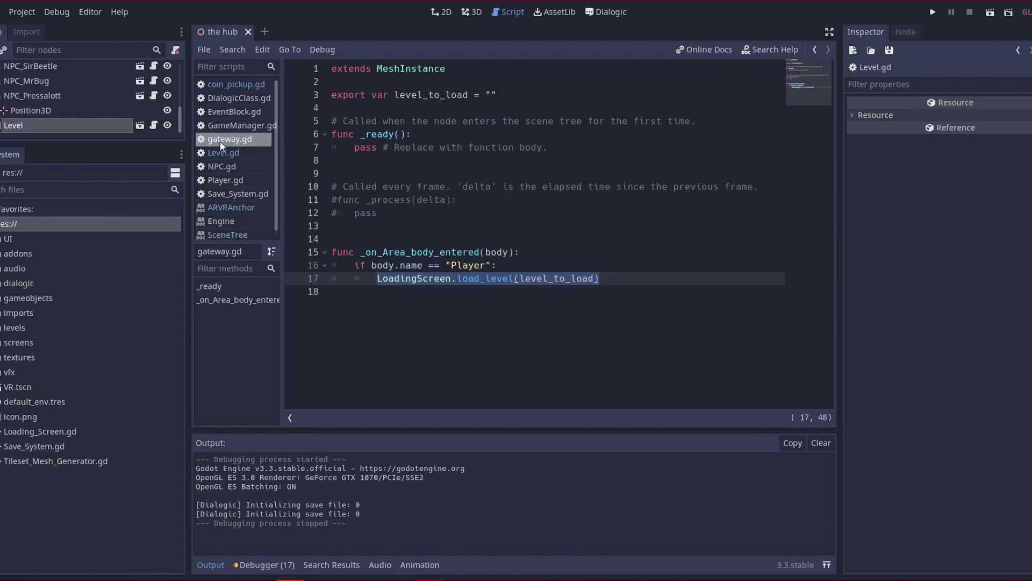
left_click(422, 108)
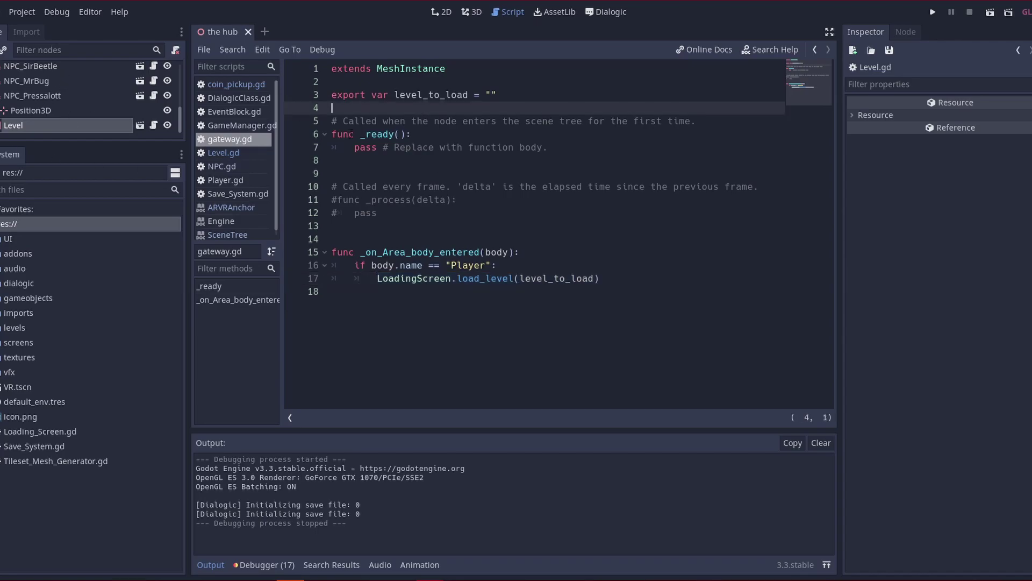
left_click(230, 112)
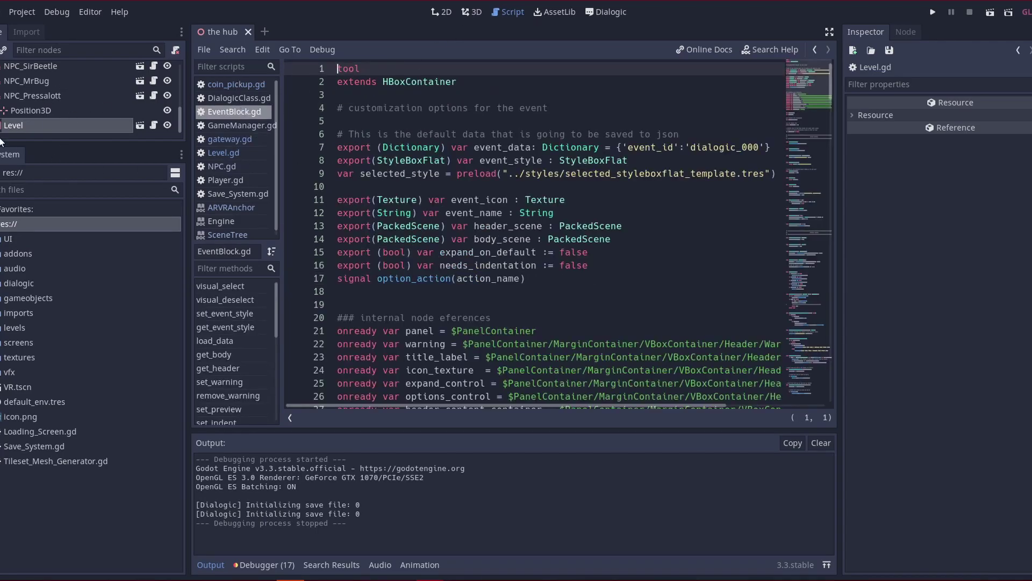
scroll(15, 66, "up", 5)
scroll(11, 114, "down", 2)
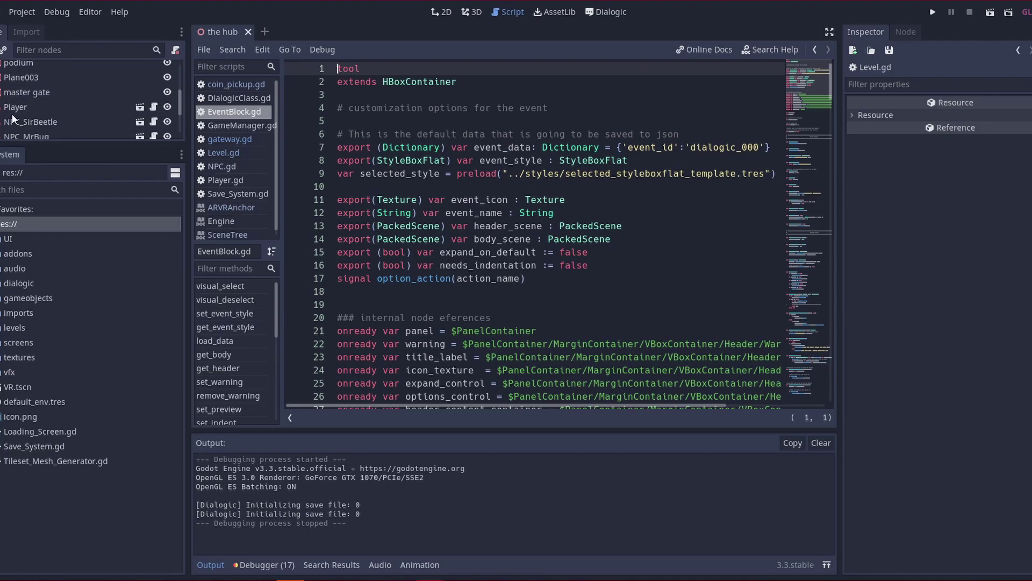
Step: Open the Player scene from the hub's scene tree and bring up its attached Player.gd script
left_click(19, 110)
left_click(140, 106)
left_click(155, 69)
scroll(372, 171, "up", 20)
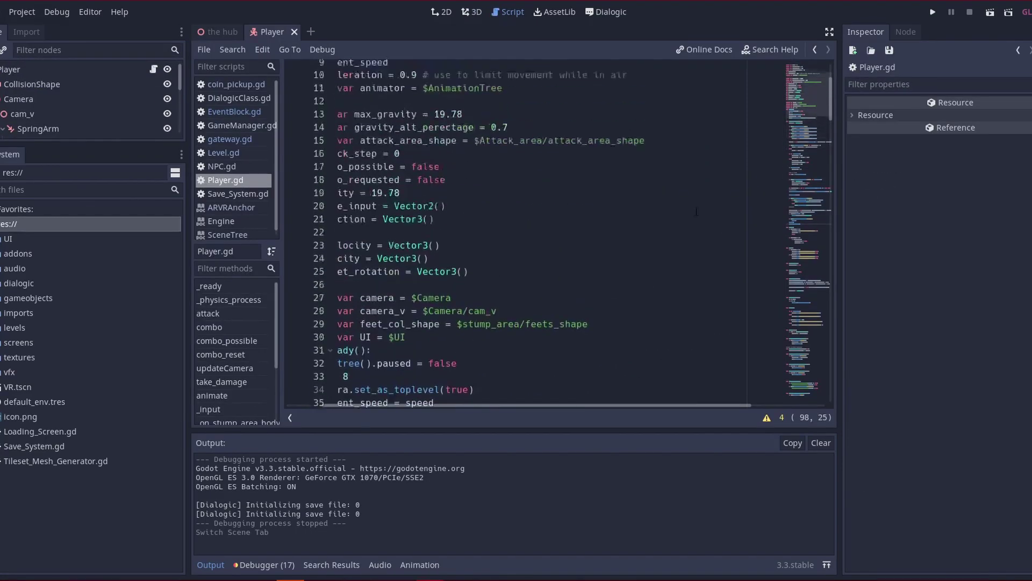
Step: Examine the get_tree().paused = false line in the _ready function of Player.gd
left_click(295, 265)
scroll(410, 272, "down", 5)
scroll(409, 272, "down", 1)
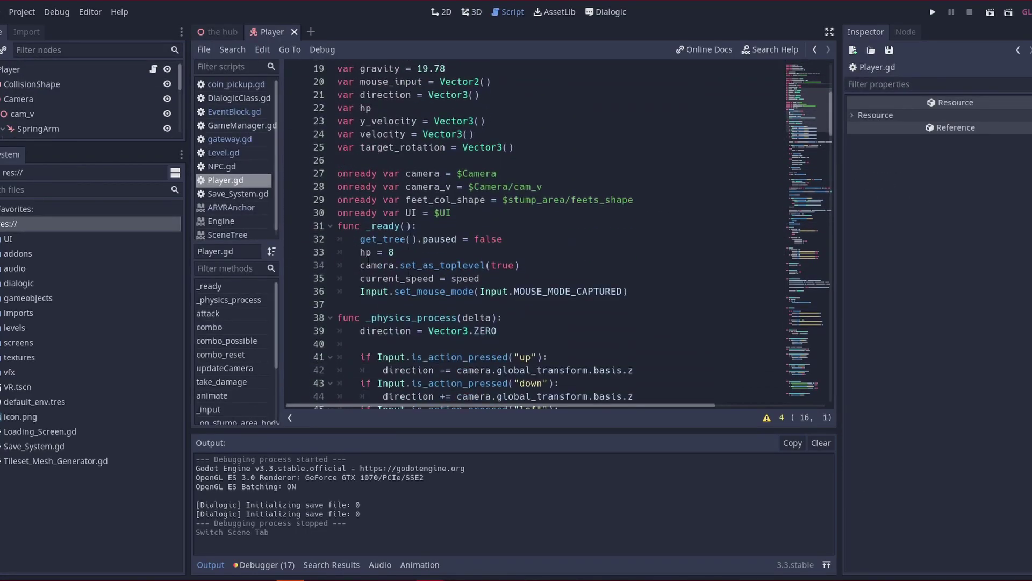
mouse_move(360, 240)
left_mouse_down()
mouse_move(503, 236)
mouse_move(373, 252)
mouse_move(370, 240)
left_mouse_up()
left_click(422, 226)
left_click(432, 239)
left_click(529, 239)
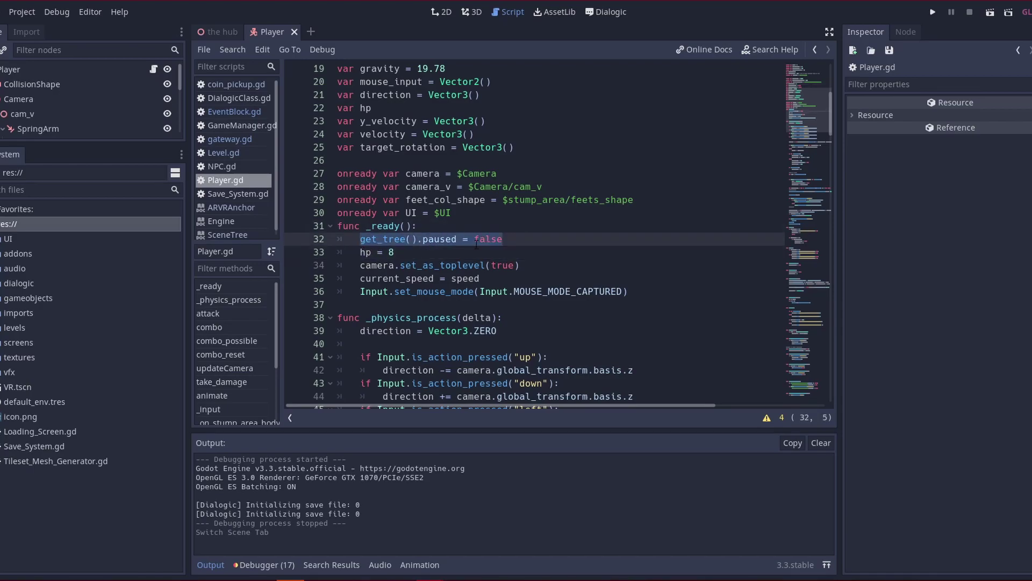
left_click(428, 240)
left_click_drag(503, 242, 360, 241)
left_click(217, 110)
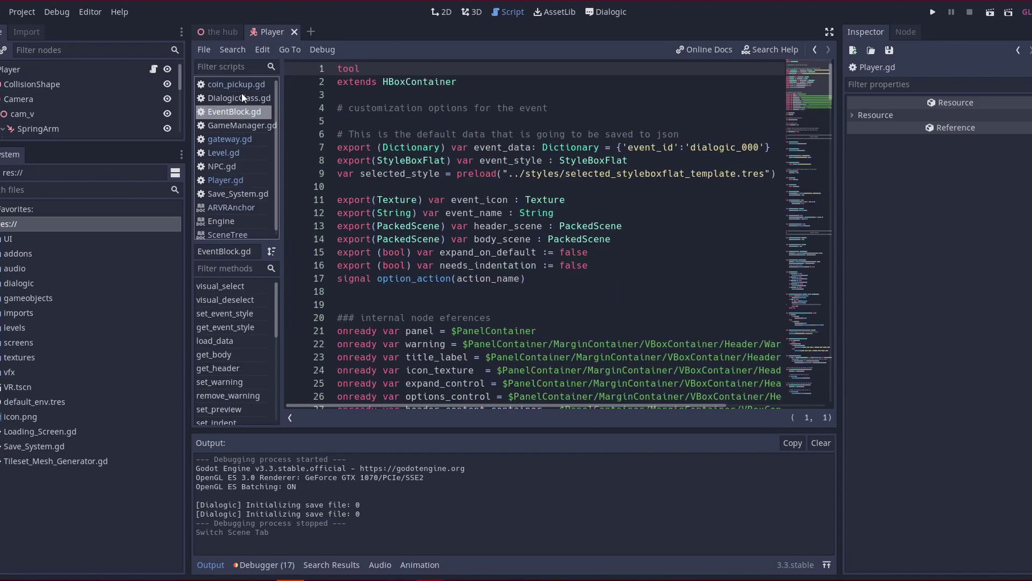
Step: Add a Wait Seconds event of 2 seconds after the inner End Branch in the level2 timeline
left_click(473, 13)
left_click(596, 12)
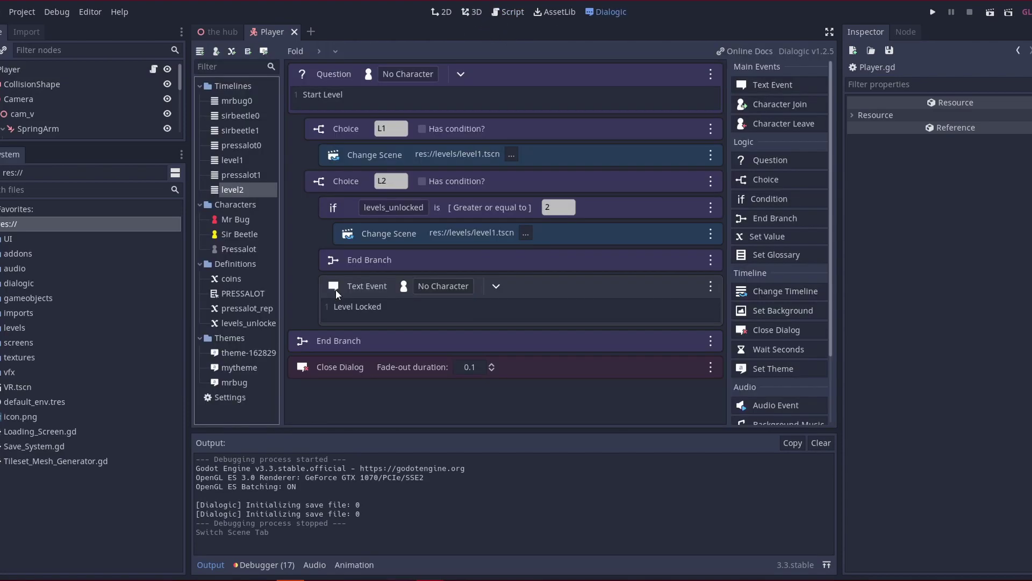
left_click(377, 263)
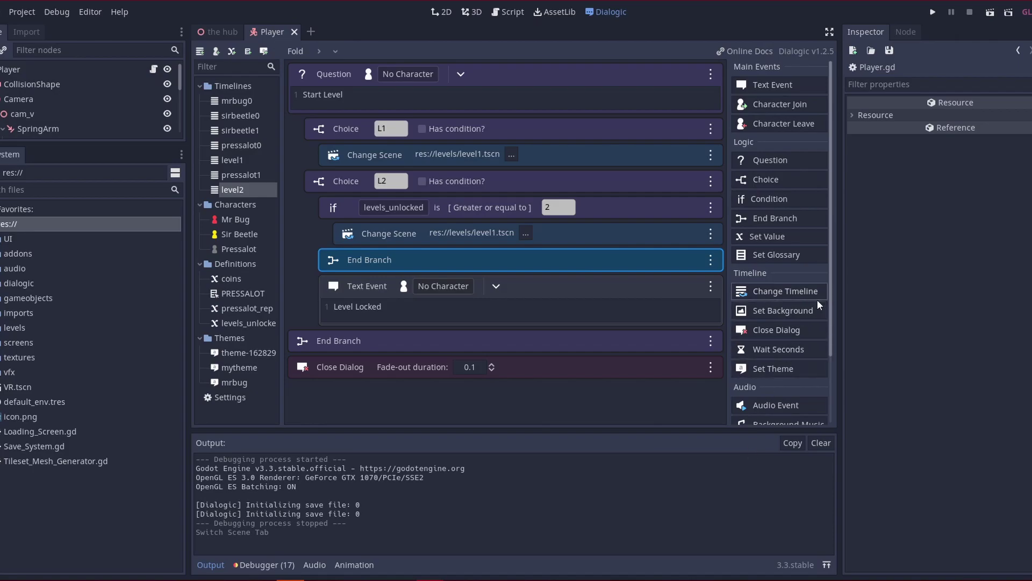
left_click(780, 350)
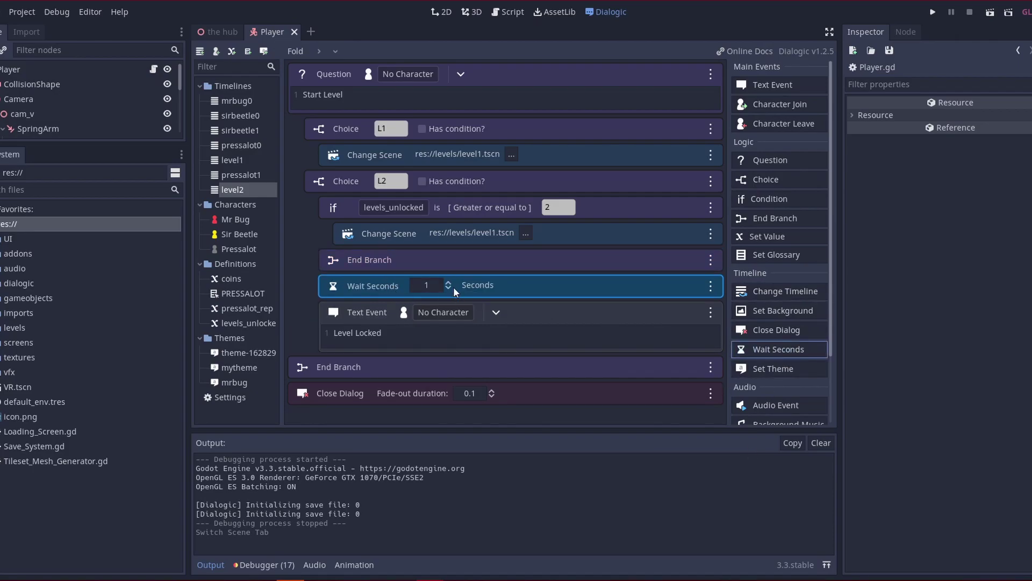
left_click_drag(454, 286, 448, 279)
left_click(355, 289)
left_click(376, 295)
Step: Run the game, choose level L2 in the blue portal's dialog, and quit the game after the "Level Locked" text
key("F5")
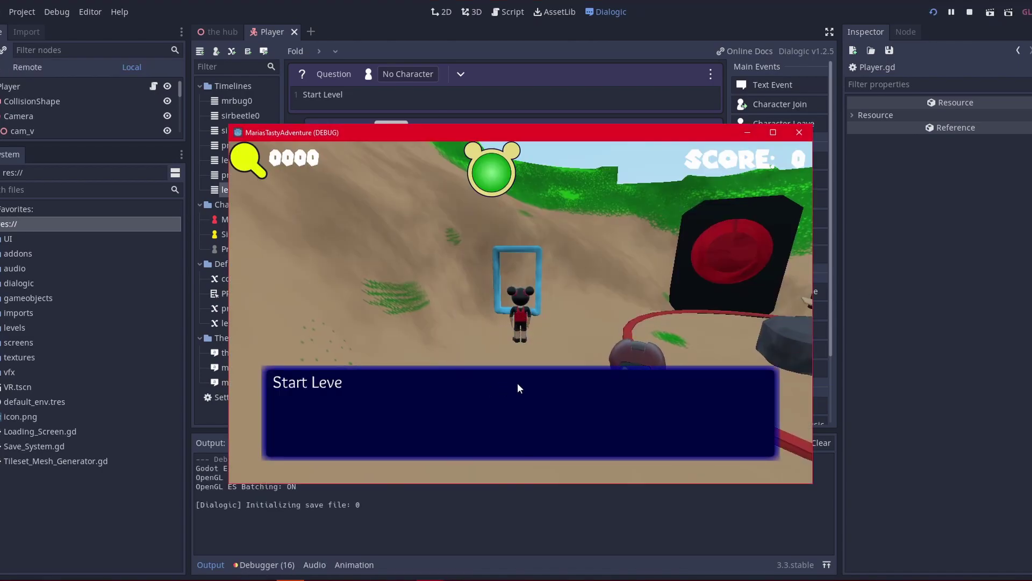
left_click(521, 334)
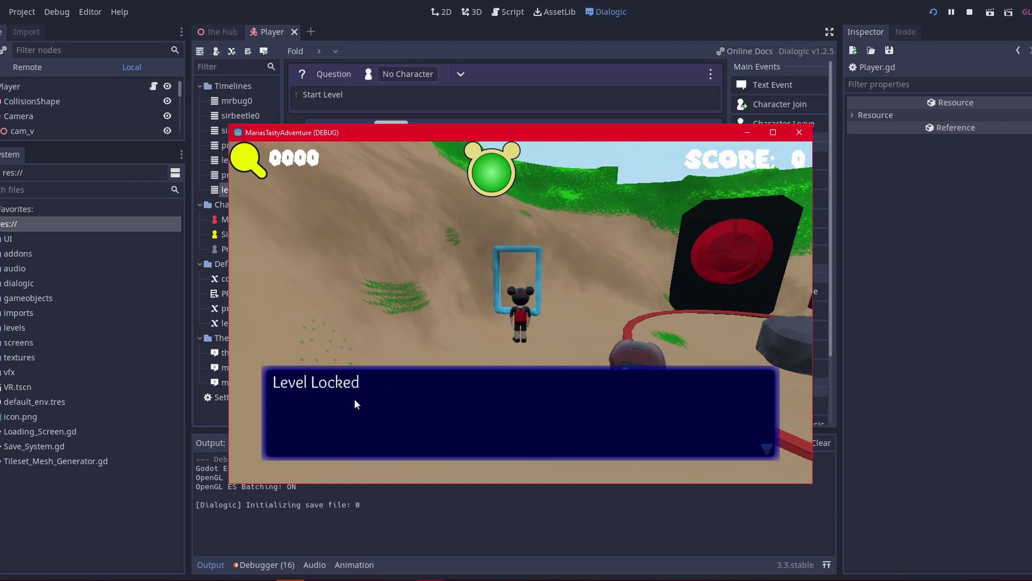
left_click(424, 421)
key("Escape")
left_click(519, 351)
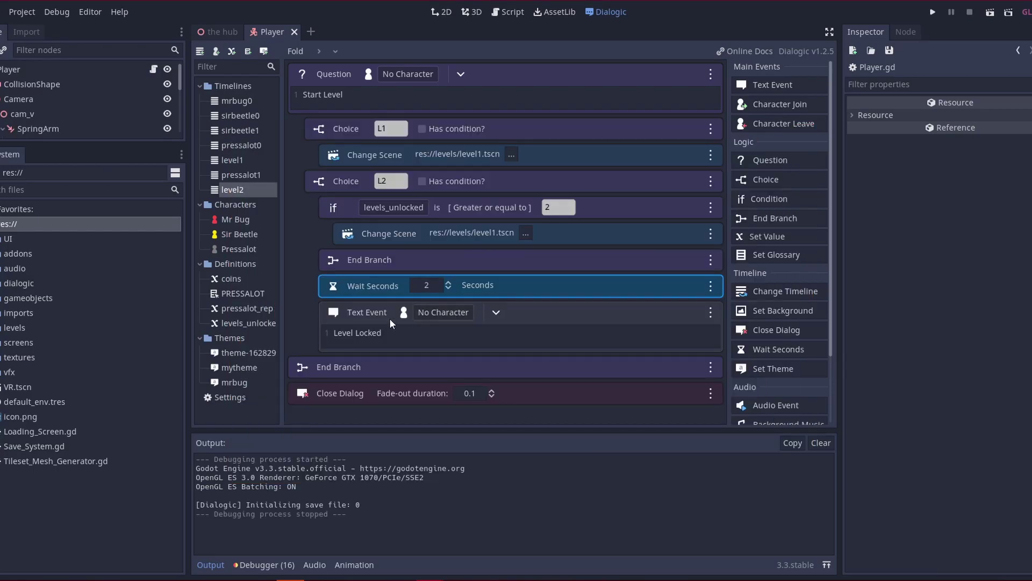
Step: Remove the Wait Seconds event from the level2 timeline
left_click(711, 286)
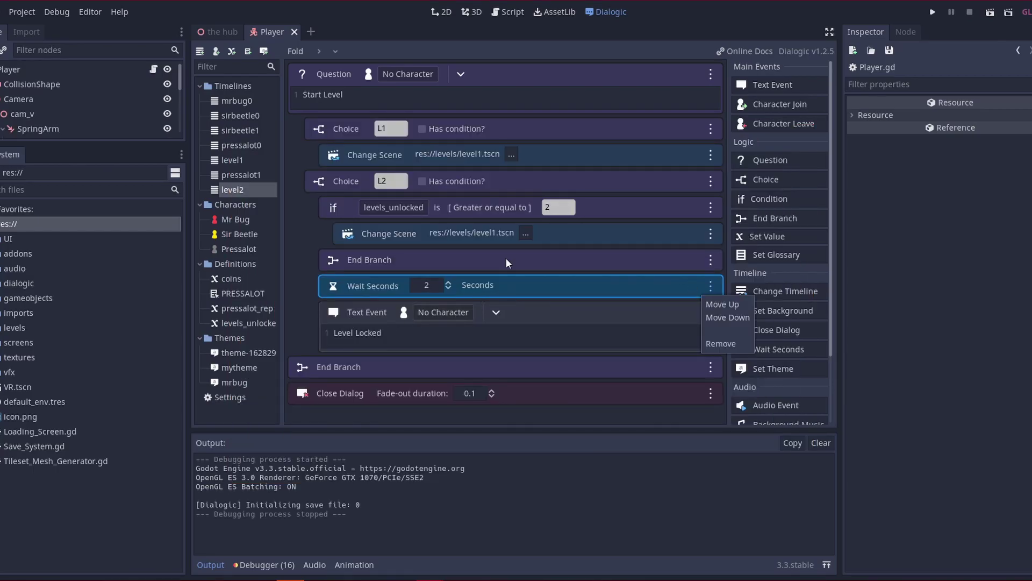
left_click(350, 291)
left_click(713, 286)
left_click(721, 343)
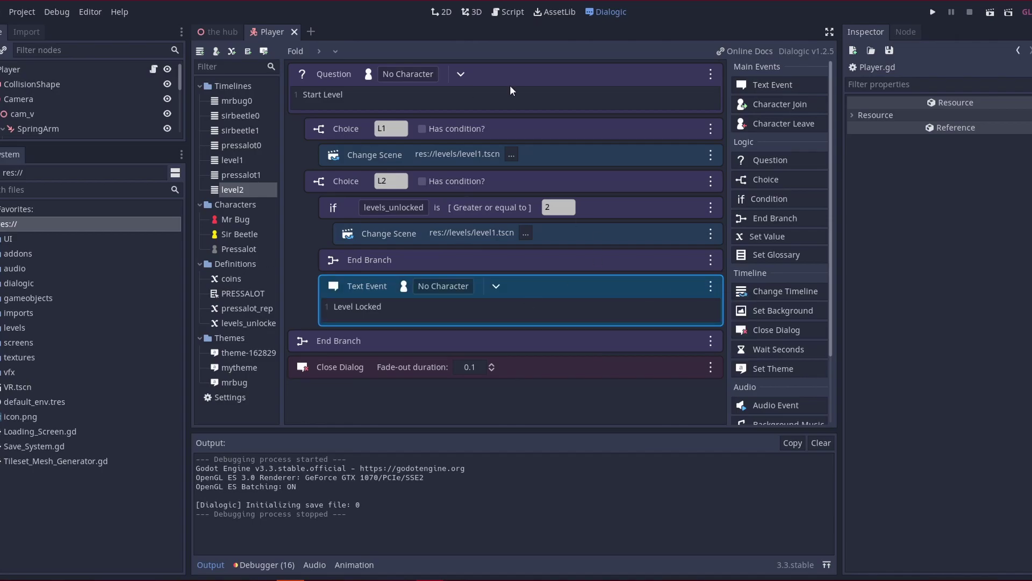
Step: Delete the existing Windows Desktop export preset and add a new Windows Desktop preset in its place
left_click(22, 11)
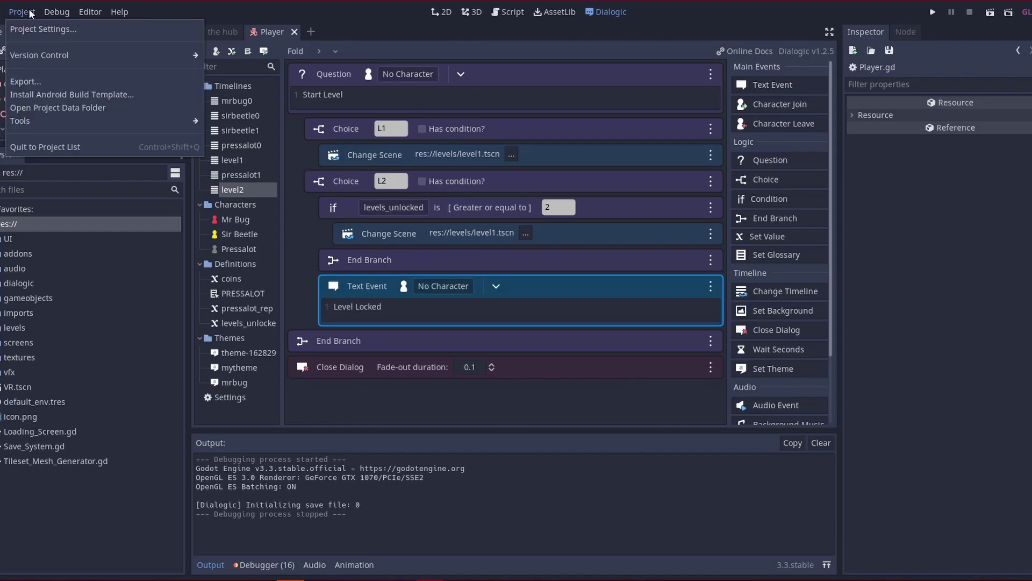
left_click(60, 82)
left_click(310, 139)
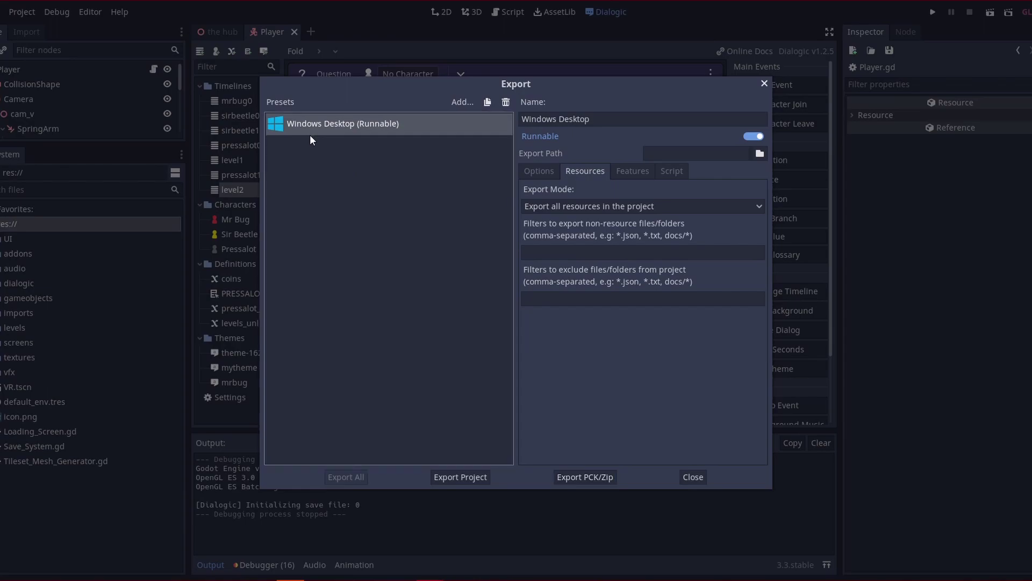
left_click(505, 105)
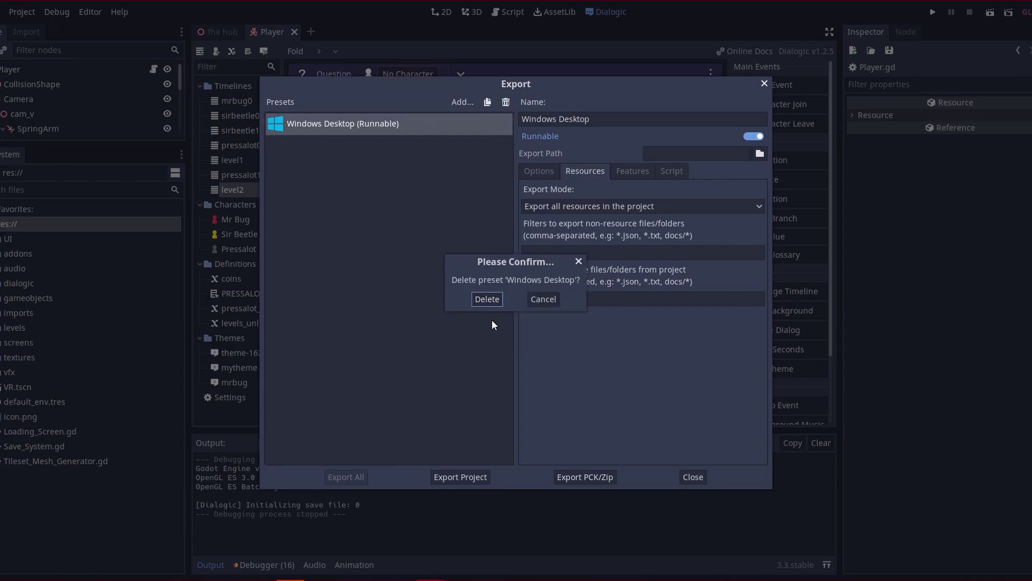
left_click(493, 298)
left_click(452, 102)
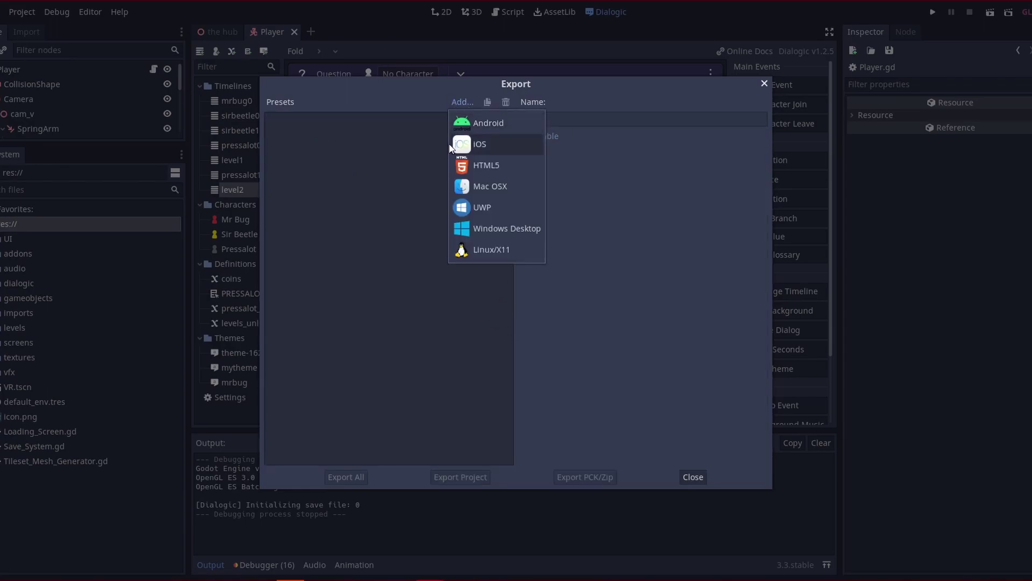
left_click(493, 228)
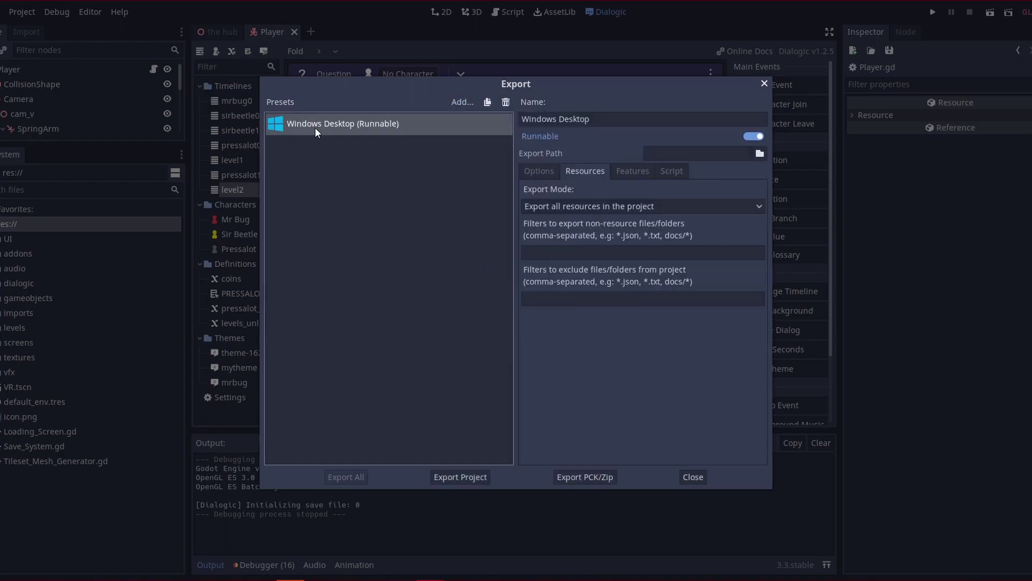
Step: Set the Windows Desktop preset's filter for exporting non-resource files to "*.json, *cfg" and close the export settings
left_click(550, 170)
left_click(580, 170)
left_click(582, 253)
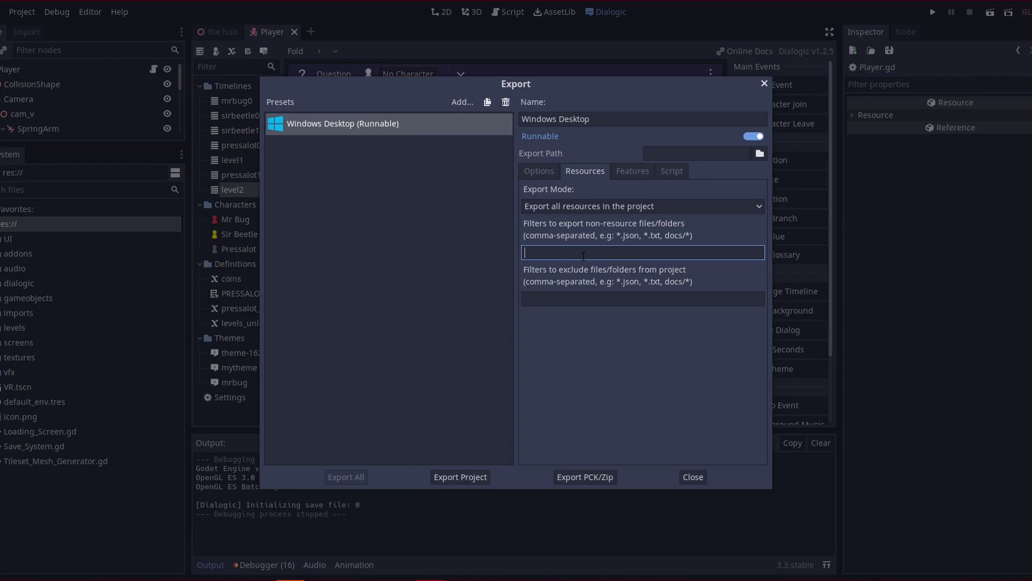
type("*.jsoon")
key("BackSpace")
key("BackSpace")
type("n, *cfg")
left_click(692, 481)
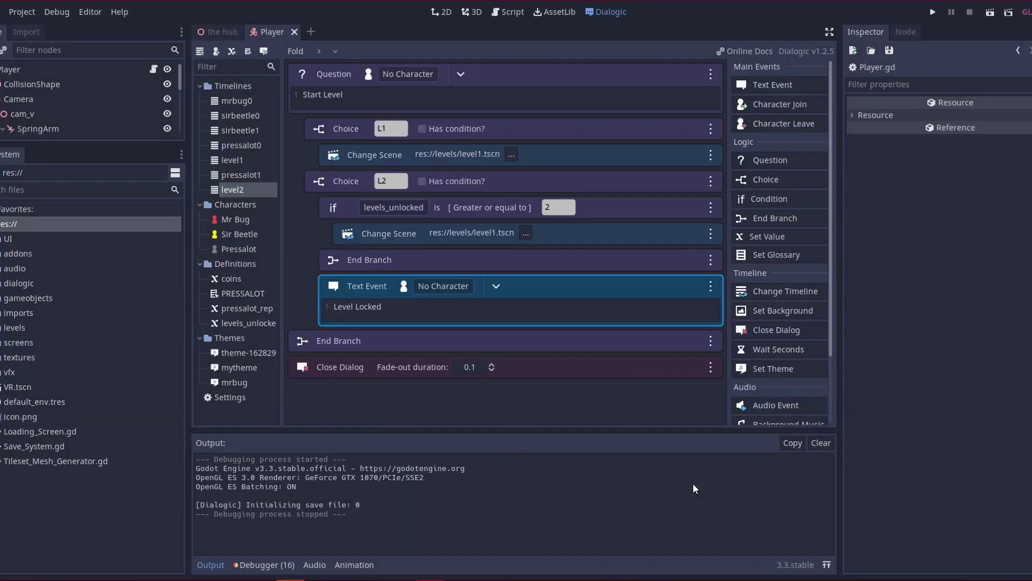
Step: Examine the Dialogic settings, the mrbug and theme-162829 themes, and the pressalot_rep and PRESSALOT definitions
left_click(250, 397)
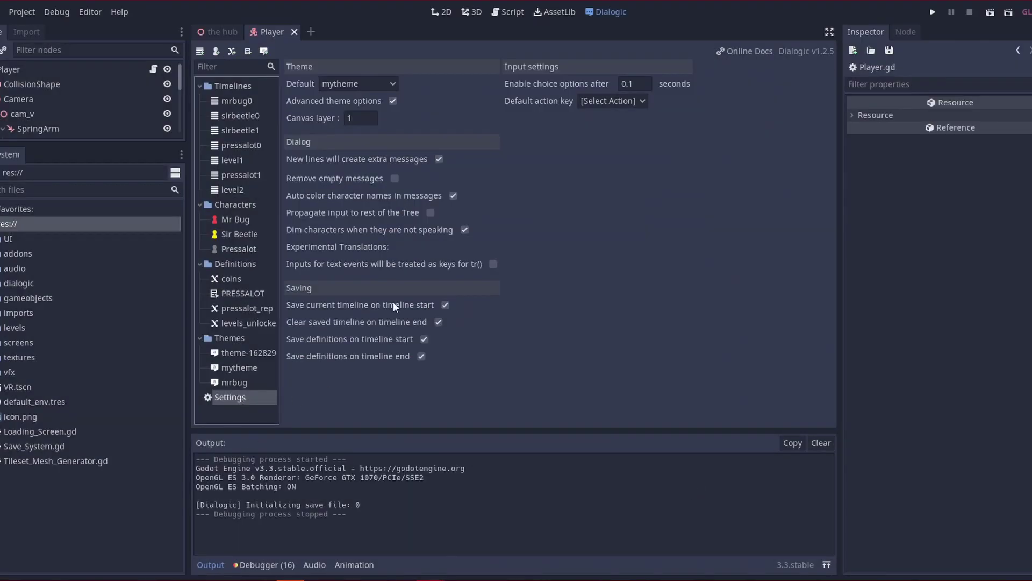
left_click(218, 381)
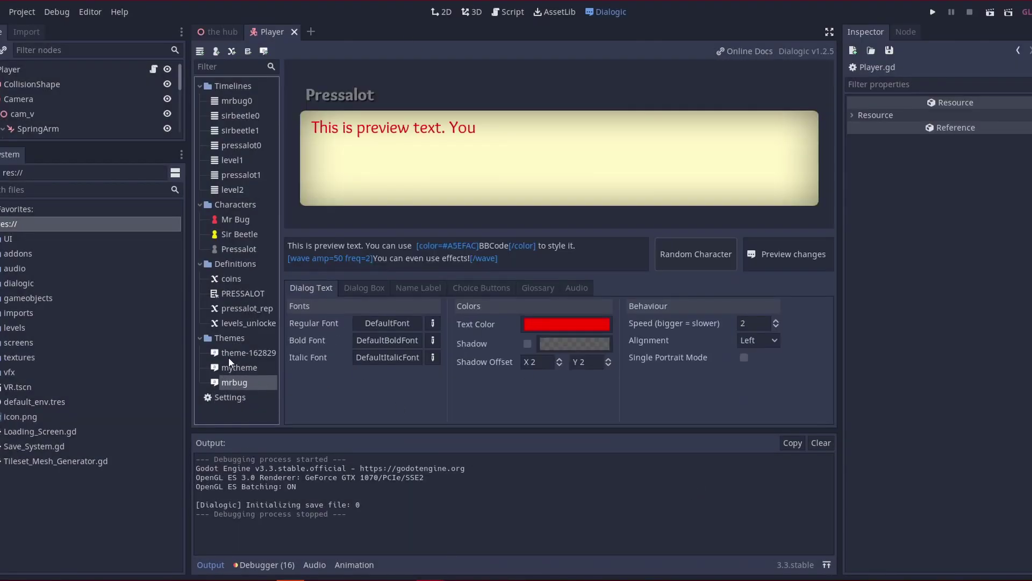
left_click(229, 352)
left_click(234, 311)
left_click(234, 293)
left_click(245, 352)
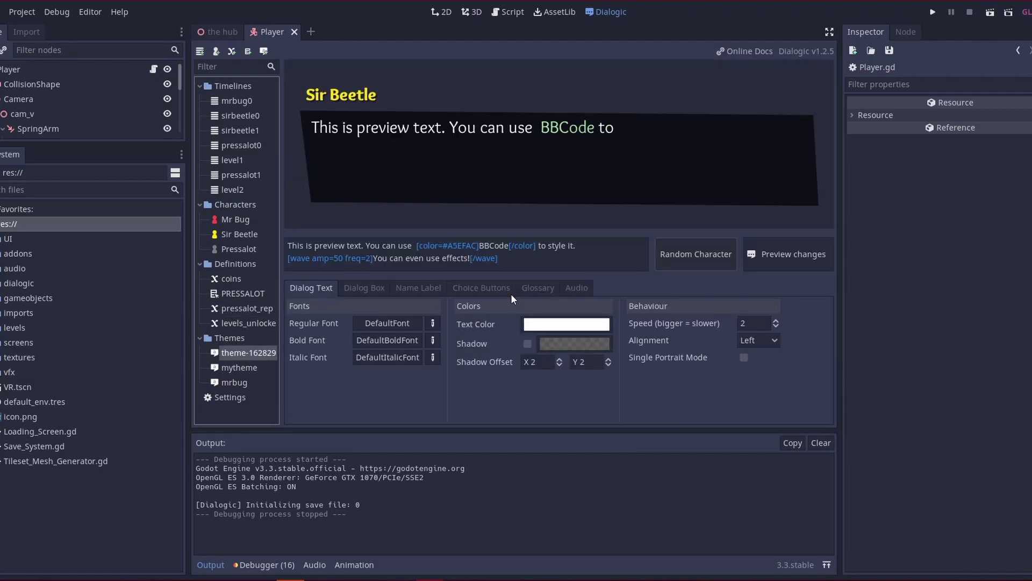